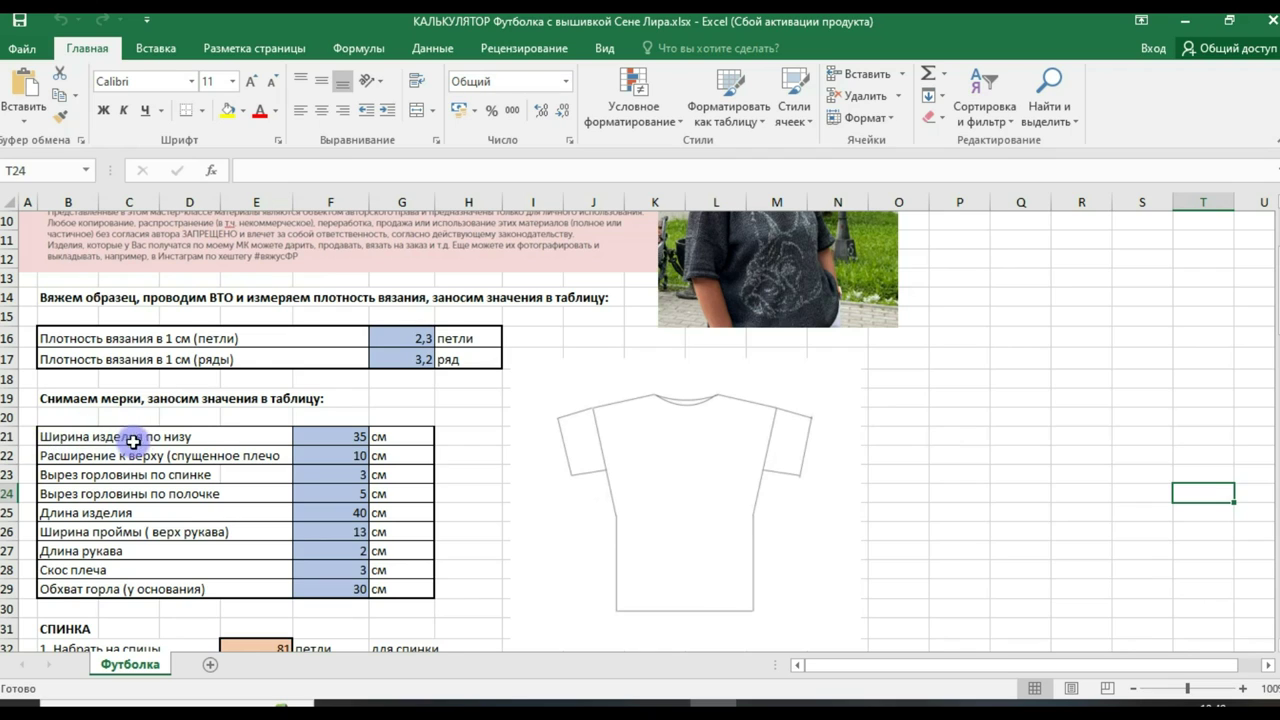
Step: Review the bottom width (F21) and dropped-shoulder widening (F22) measurements against the T-shirt schematic and the model photo
click(318, 438)
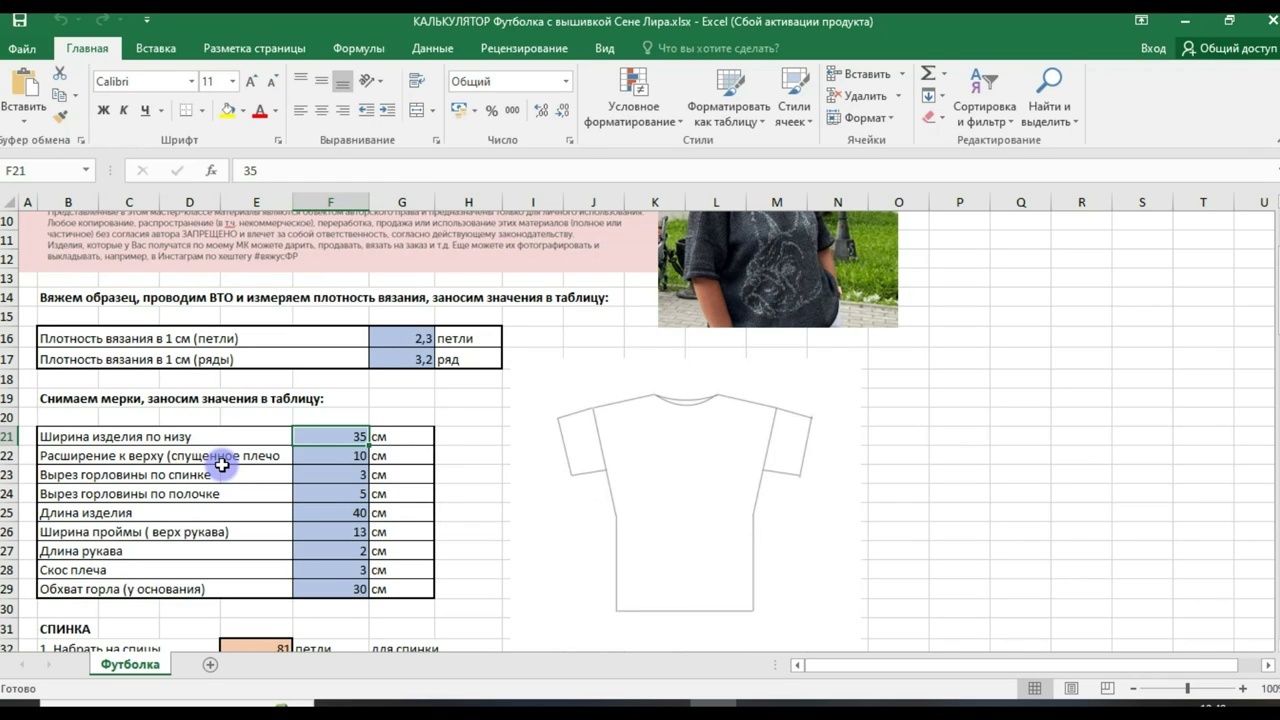
click(330, 456)
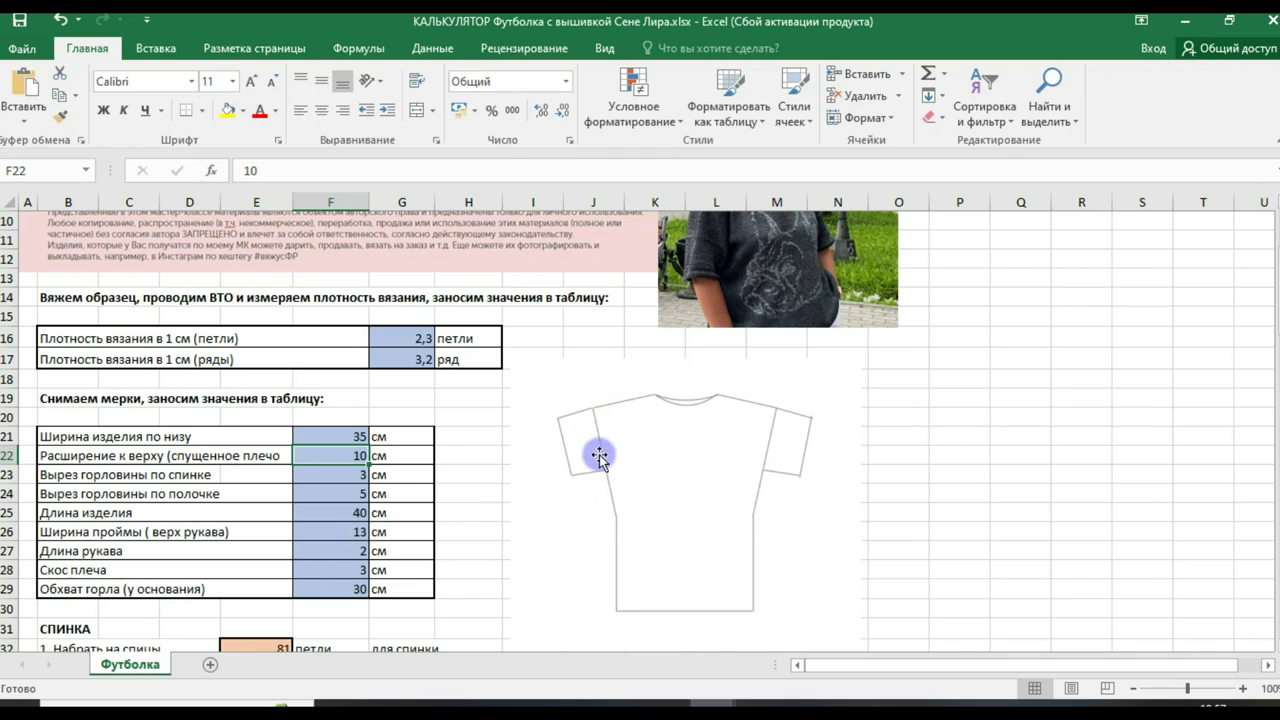
scroll(640, 517, up, 3)
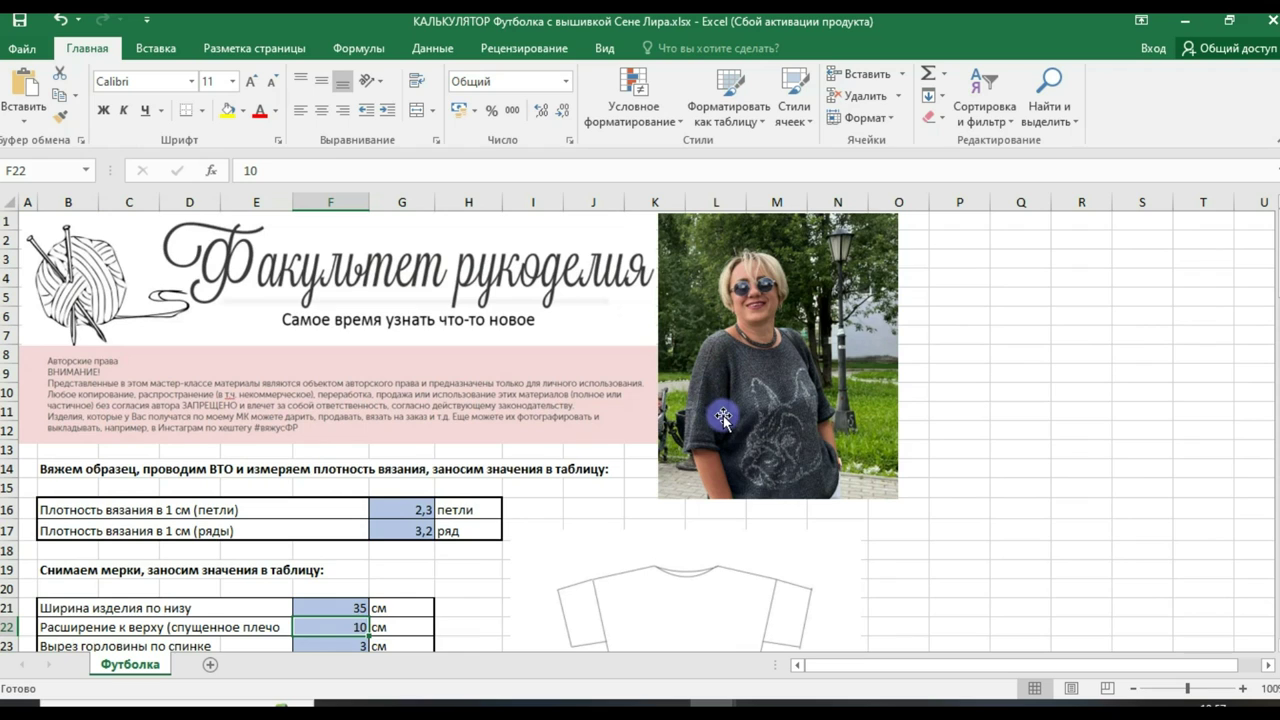
scroll(864, 481, down, 4)
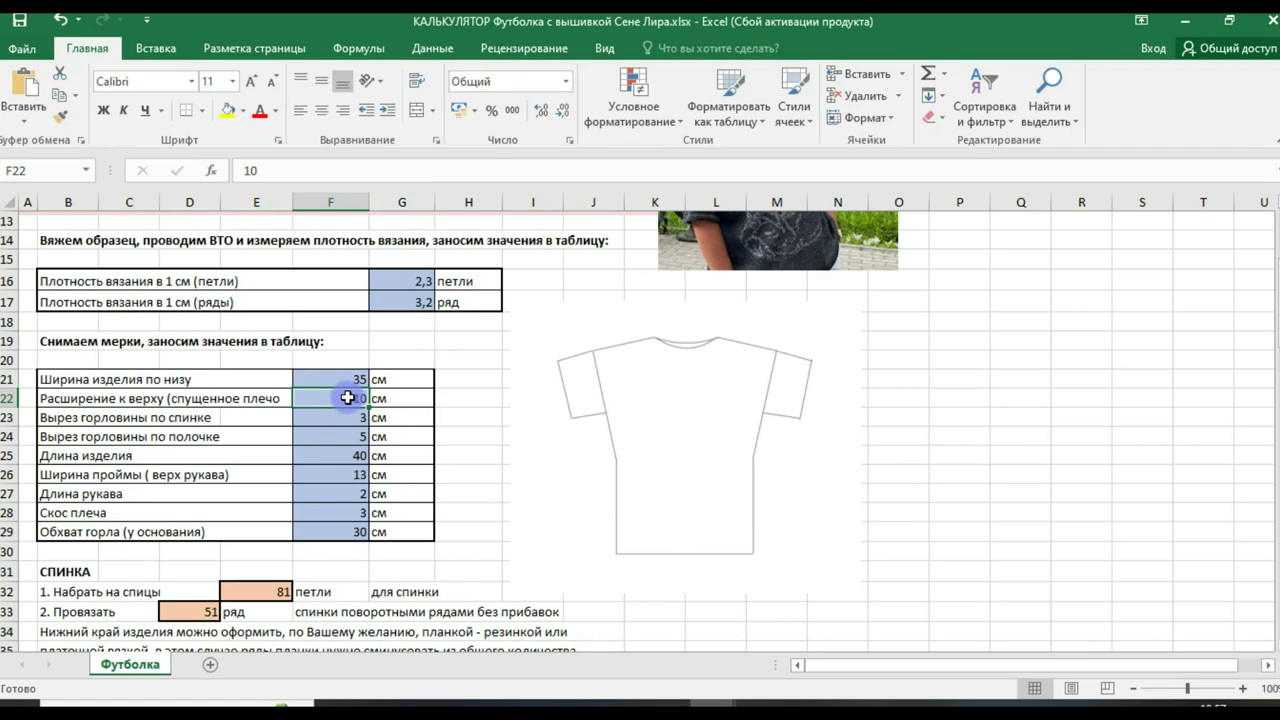
scroll(690, 366, up, 3)
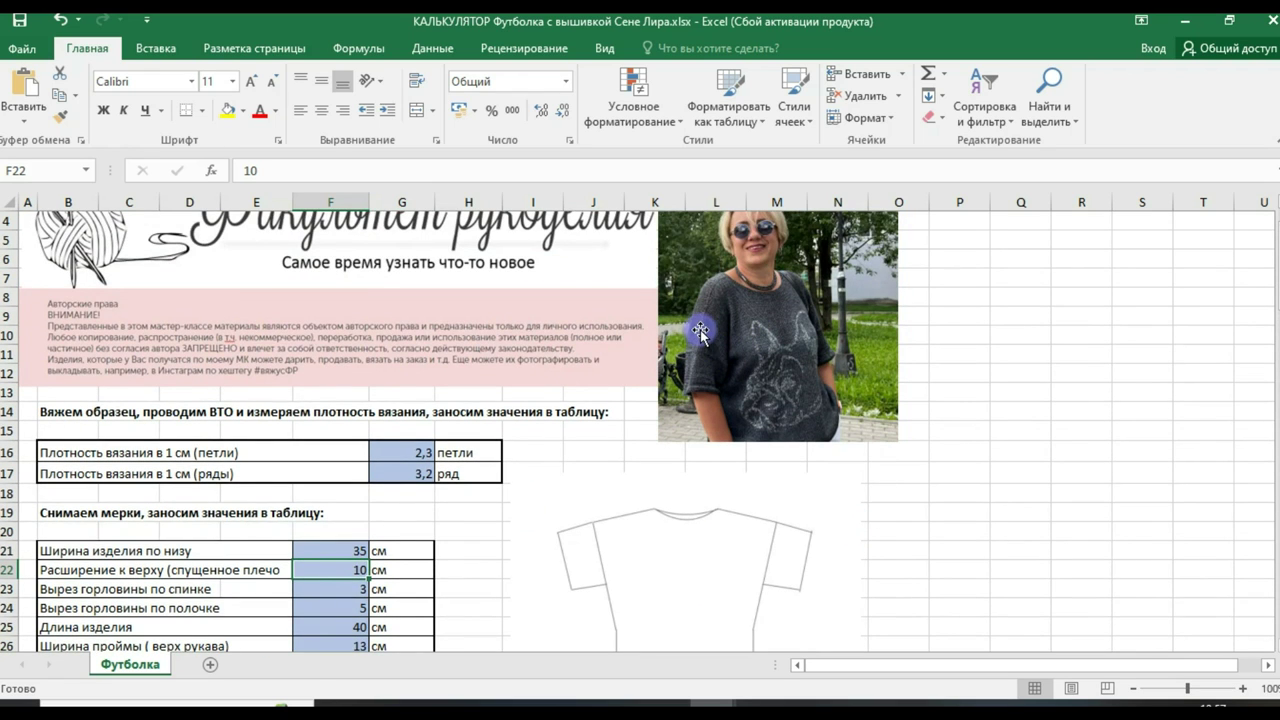
scroll(790, 385, down, 1)
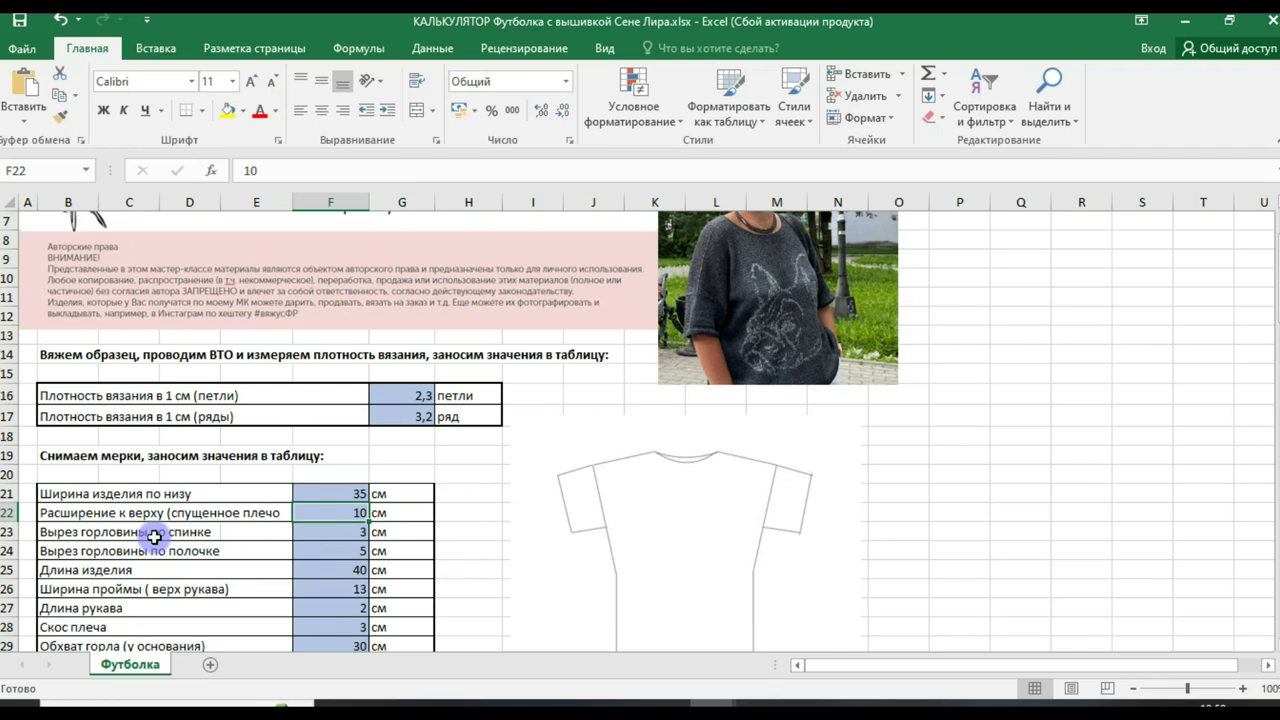
Step: Review the back neckline, front neckline and garment length measurements in F23:F25 alongside the T-shirt schematic
click(314, 536)
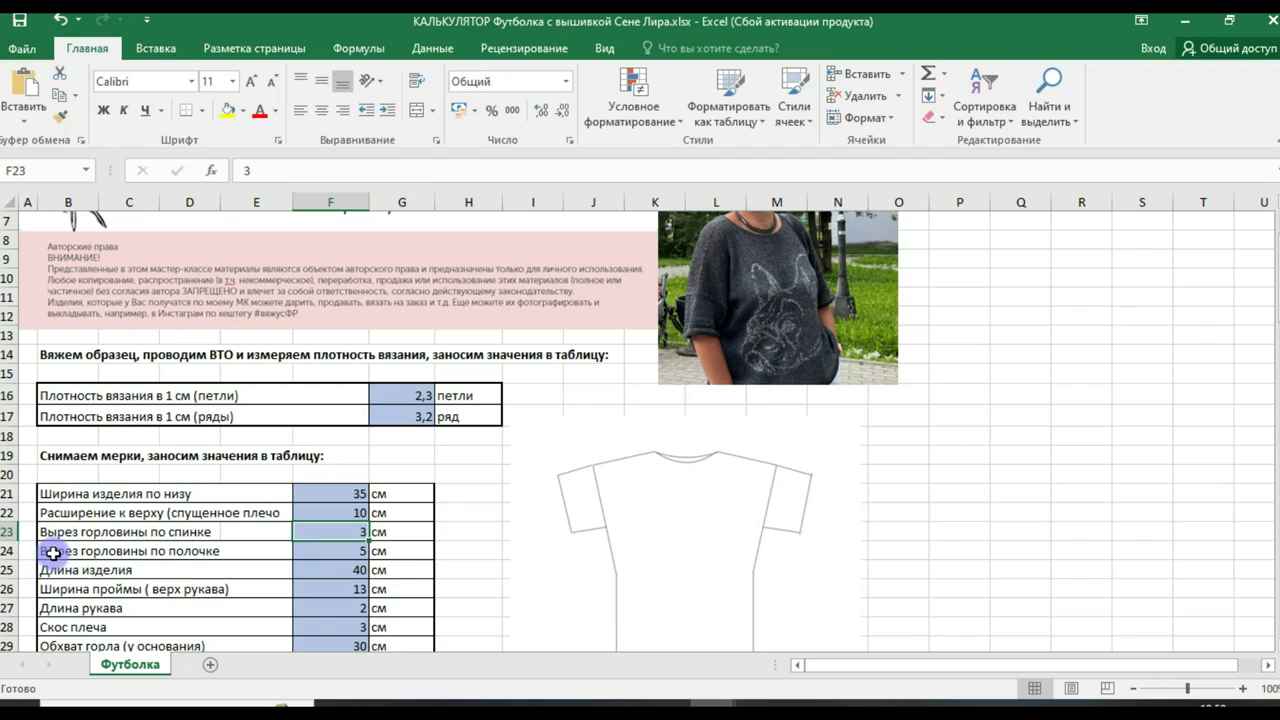
key(Down)
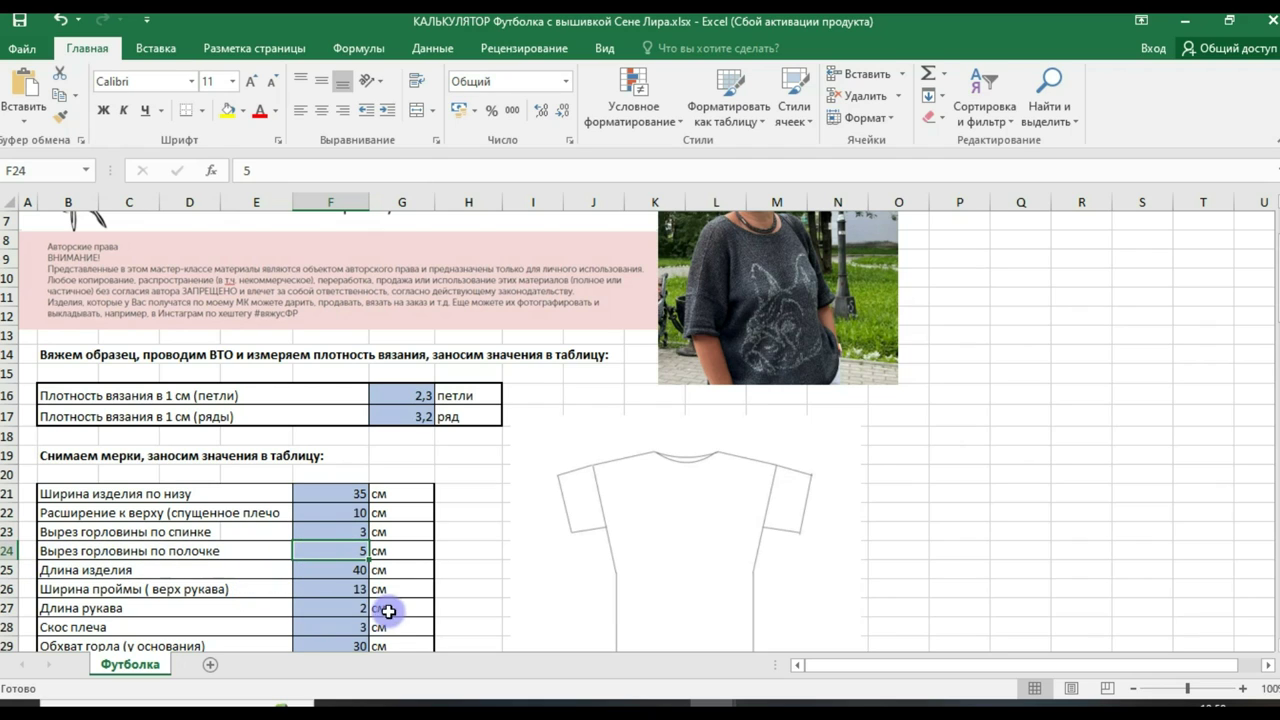
click(342, 571)
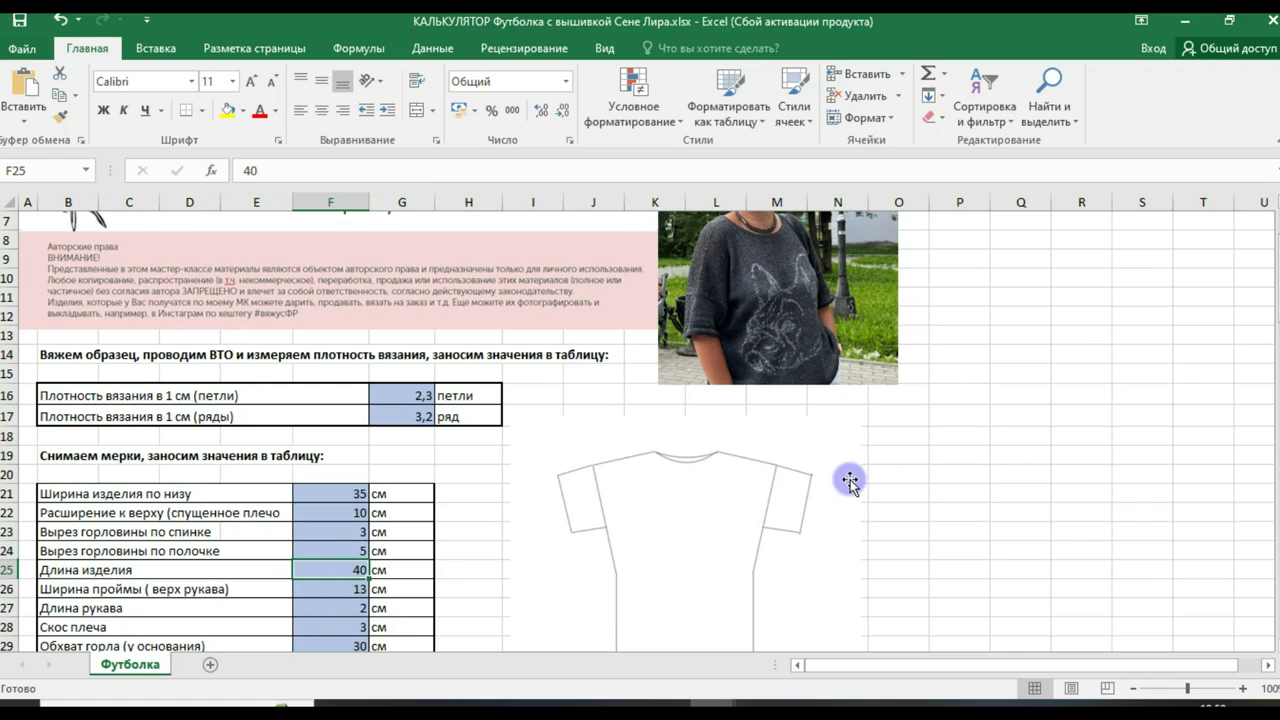
scroll(830, 490, down, 2)
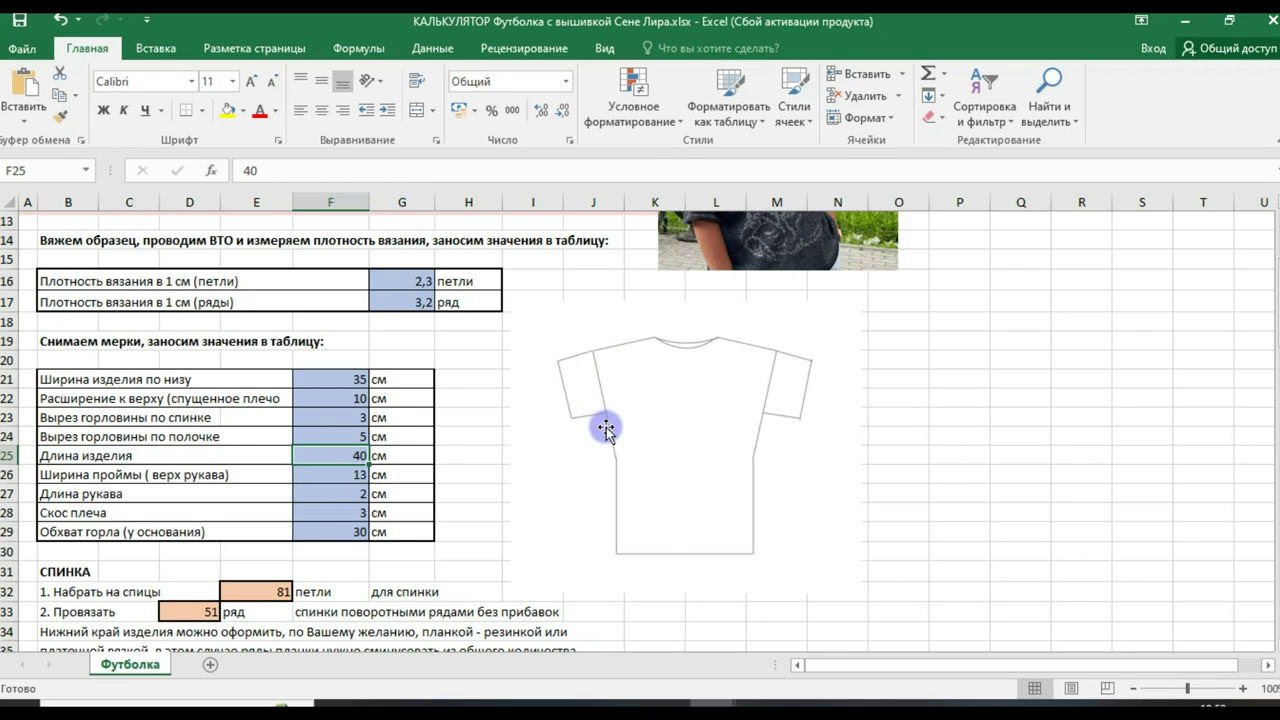
Step: Examine the armhole width (F26) and sleeve length (F27) measurements, comparing them with the schematic's sleeve and the photo
click(330, 475)
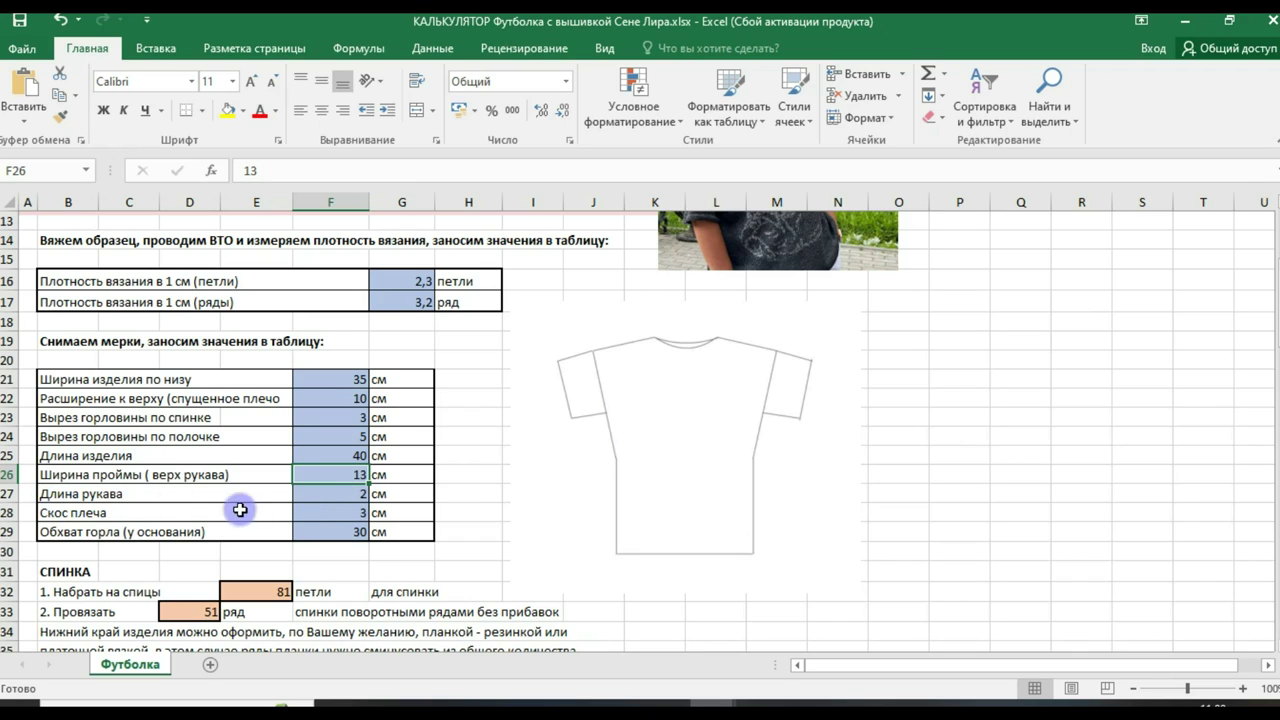
click(327, 490)
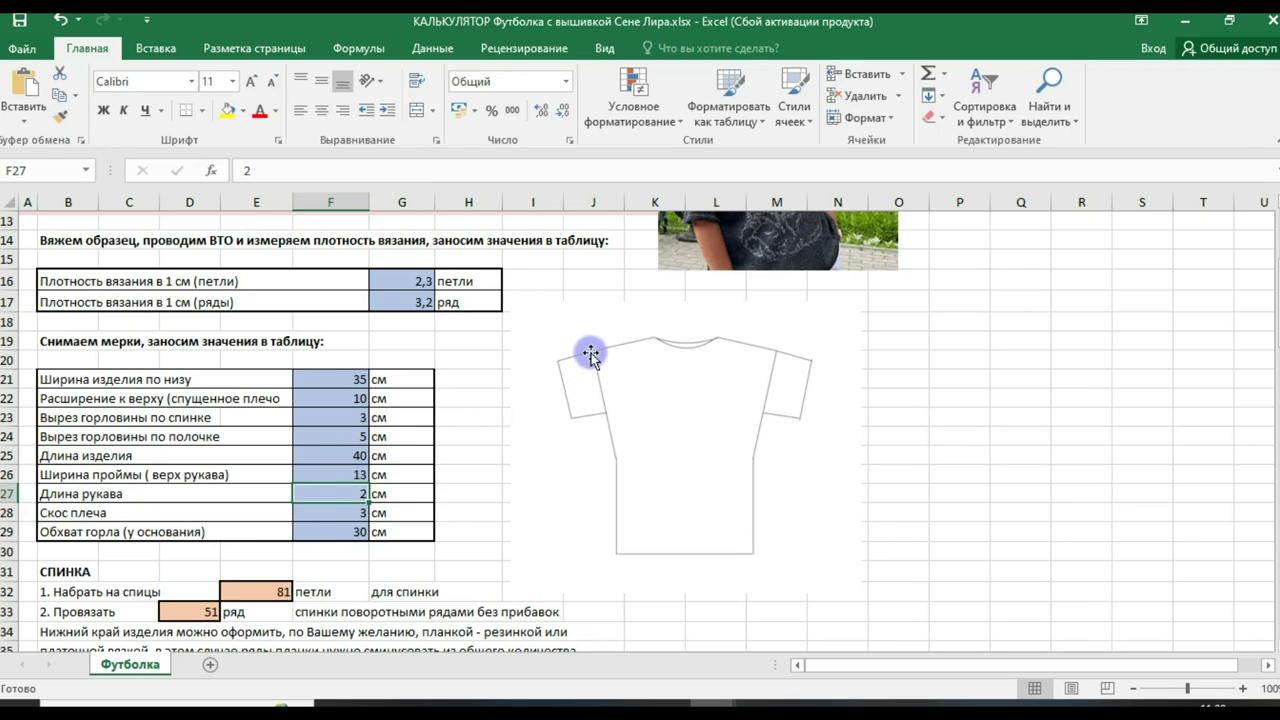
mouse_move(592, 356)
mouse_down()
mouse_move(582, 396)
mouse_move(590, 351)
mouse_move(596, 417)
mouse_up()
scroll(692, 566, up, 4)
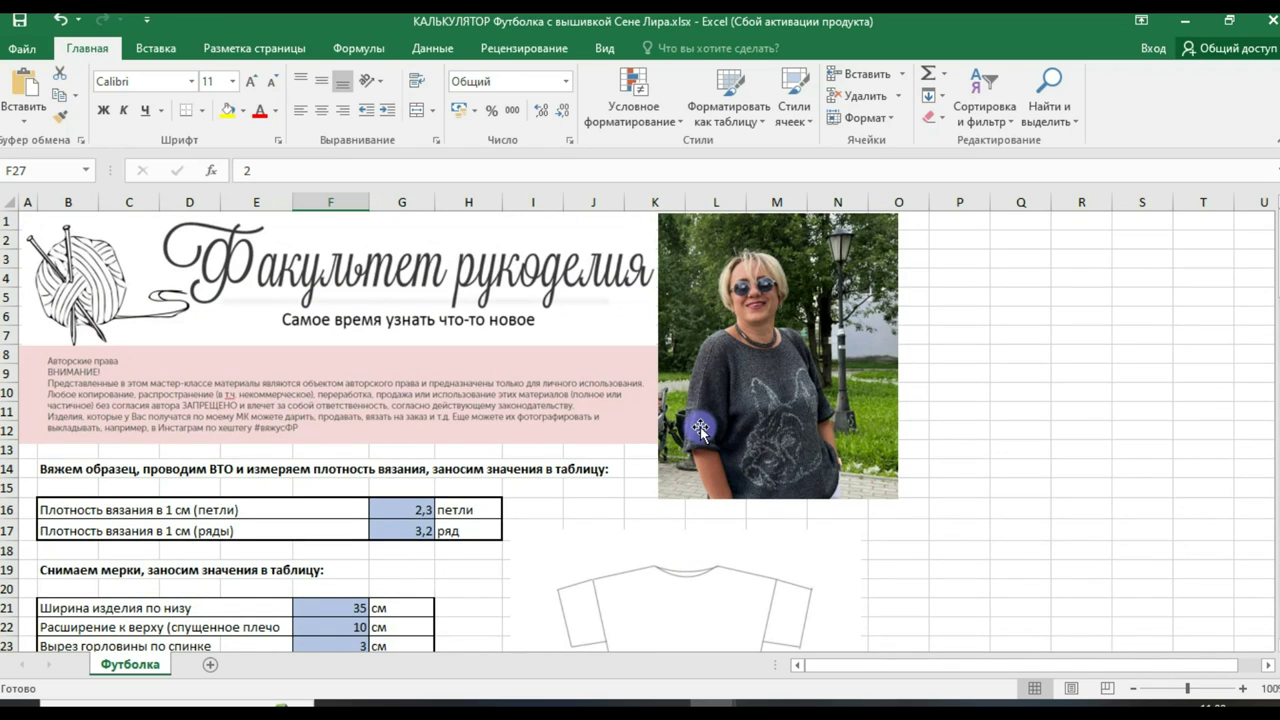
scroll(700, 435, down, 4)
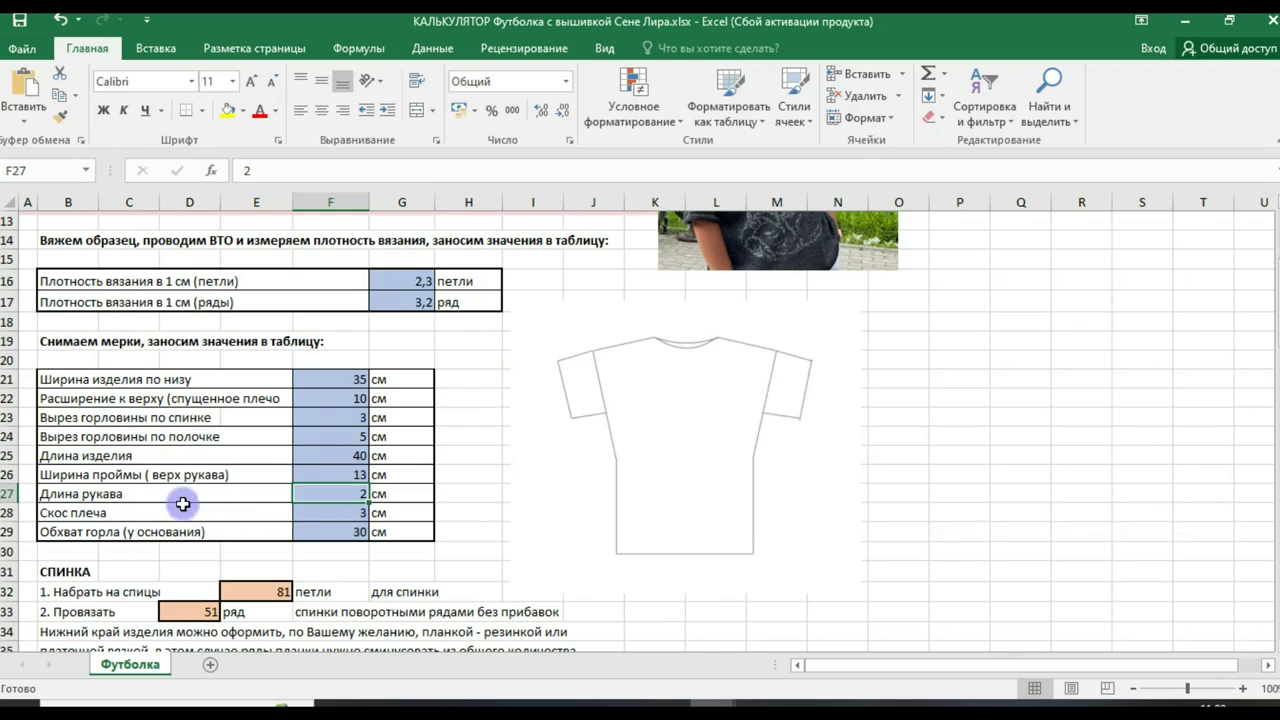
Step: Examine the shoulder slope (F28) and neck circumference (F29) measurements, comparing them with the schematic and the photo
click(318, 512)
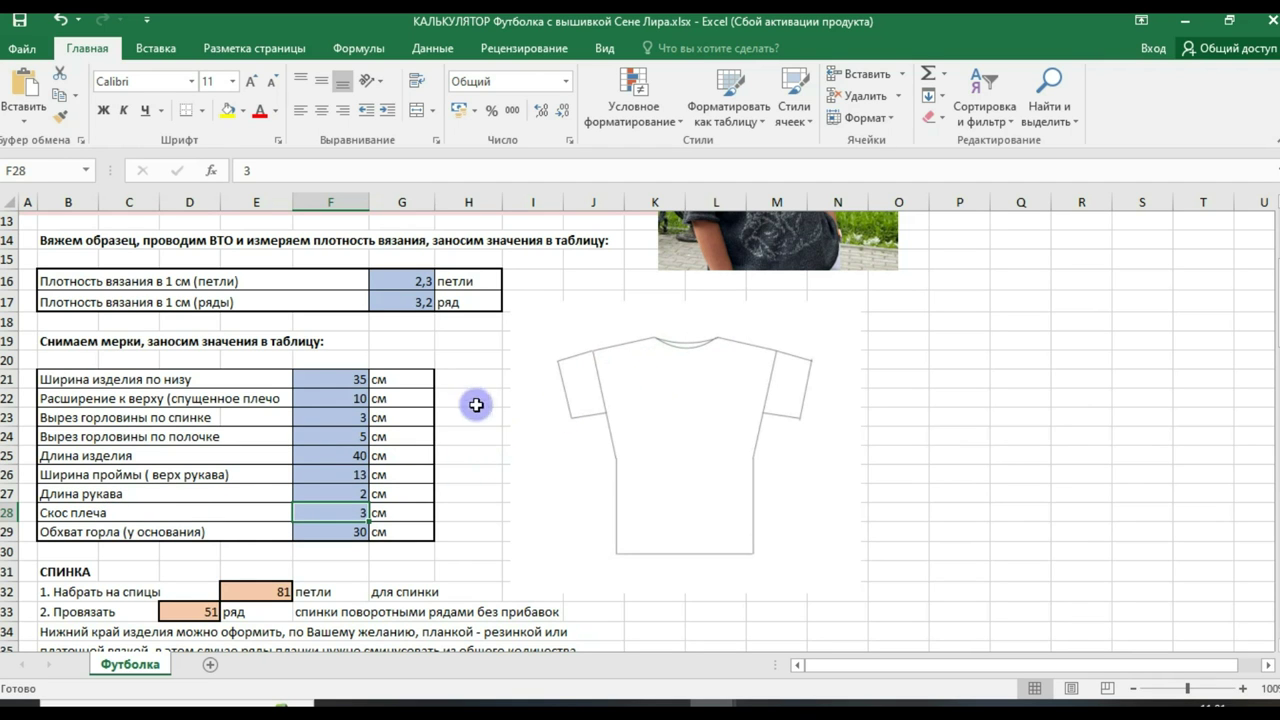
click(320, 540)
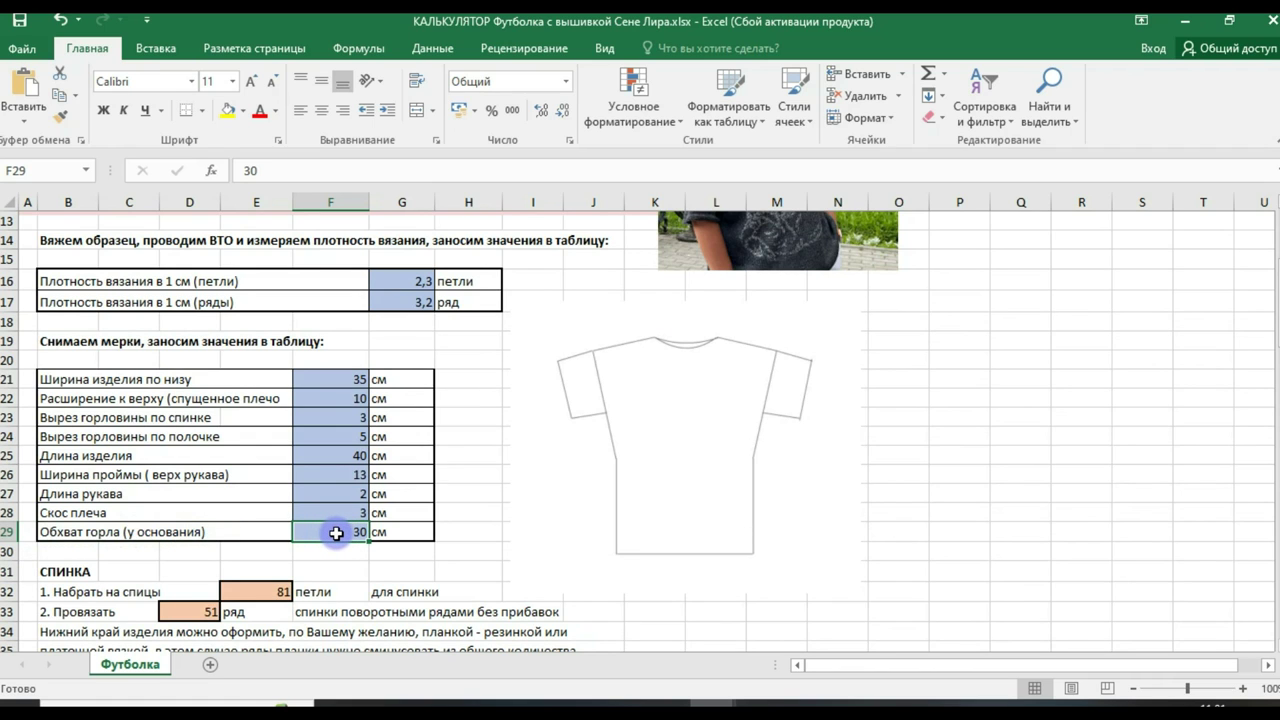
scroll(716, 441, up, 4)
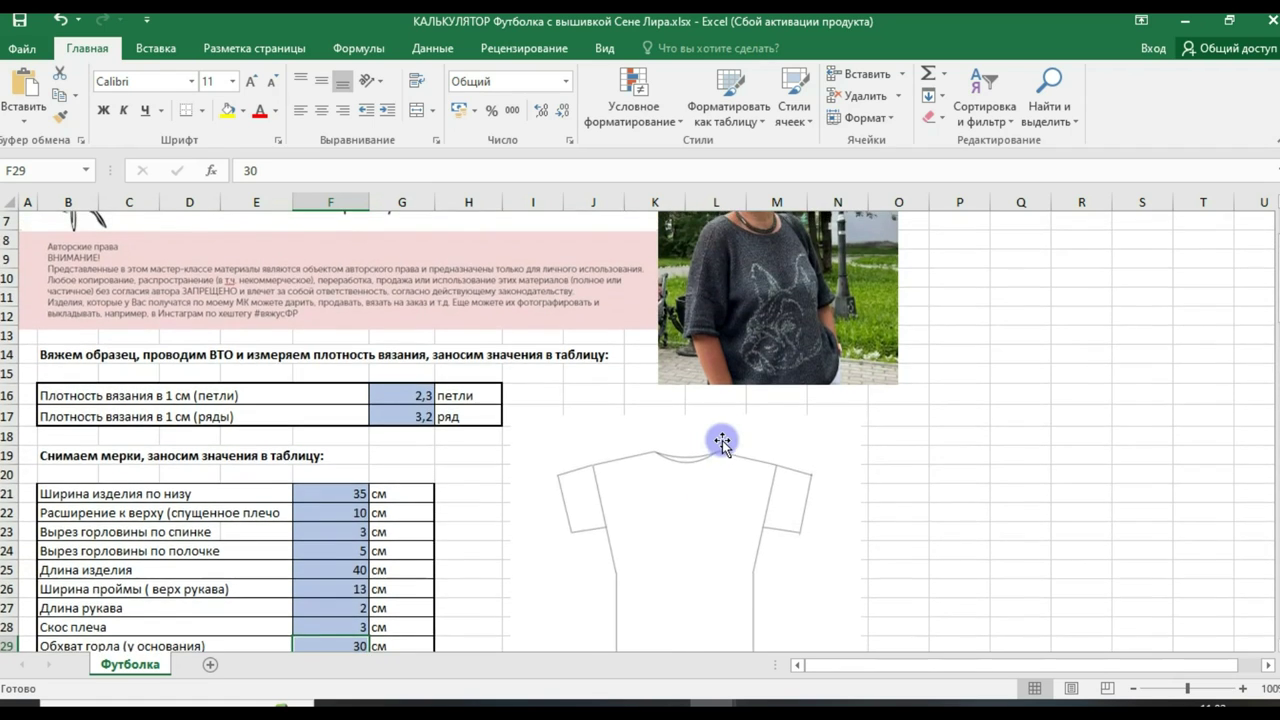
scroll(736, 414, down, 2)
scroll(735, 423, up, 2)
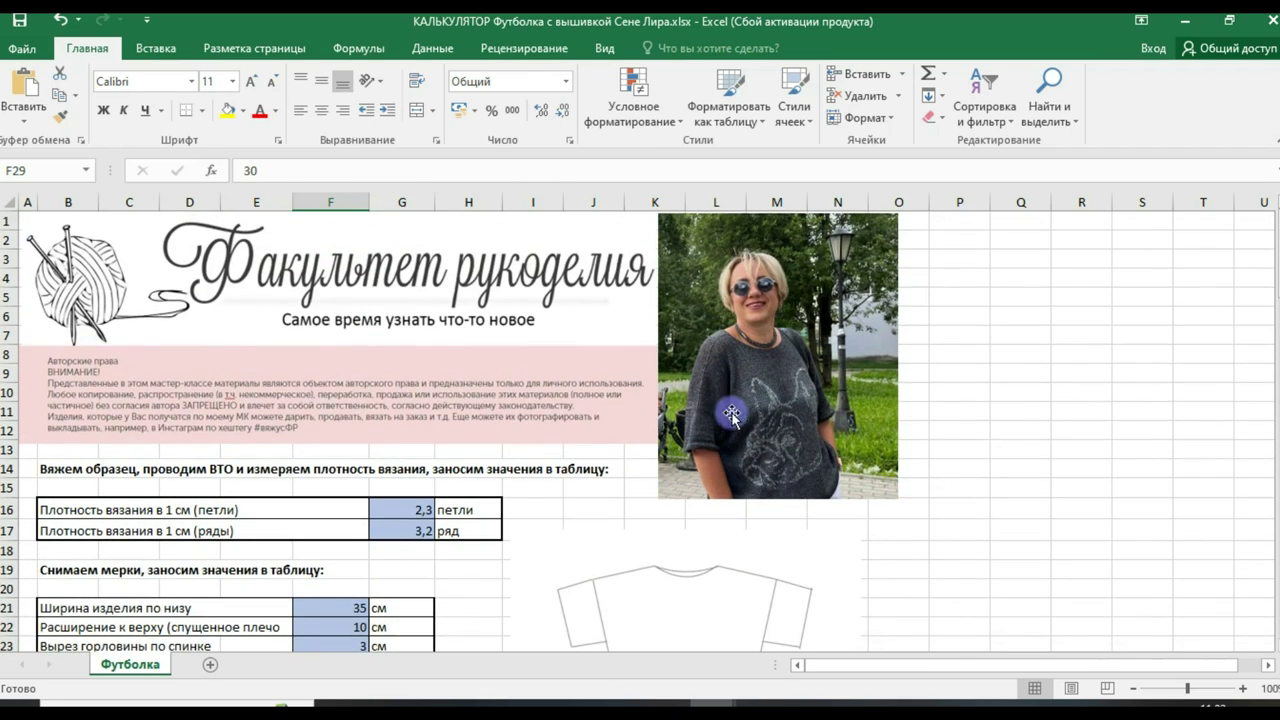
scroll(644, 594, down, 2)
scroll(644, 594, down, 2)
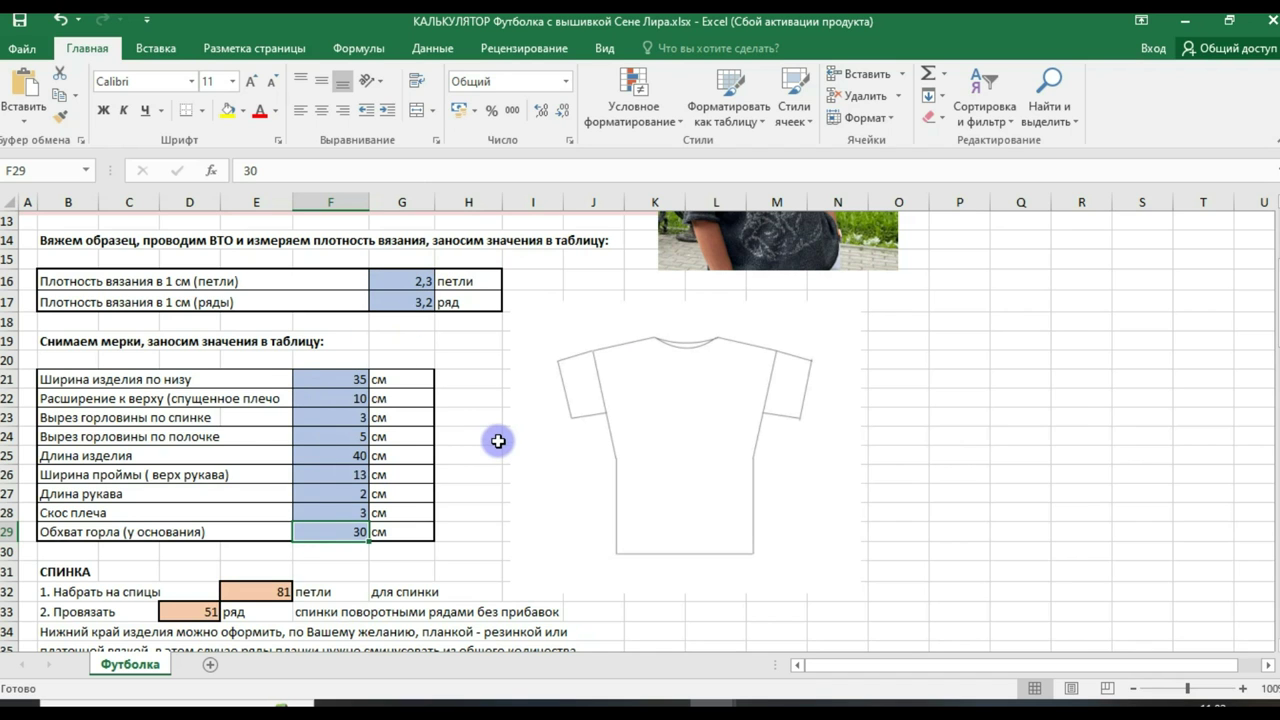
Step: Skim the calculated knitting instructions for the back, front, sleeve and neckband sections below the measurement table
scroll(498, 441, down, 4)
scroll(491, 435, down, 2)
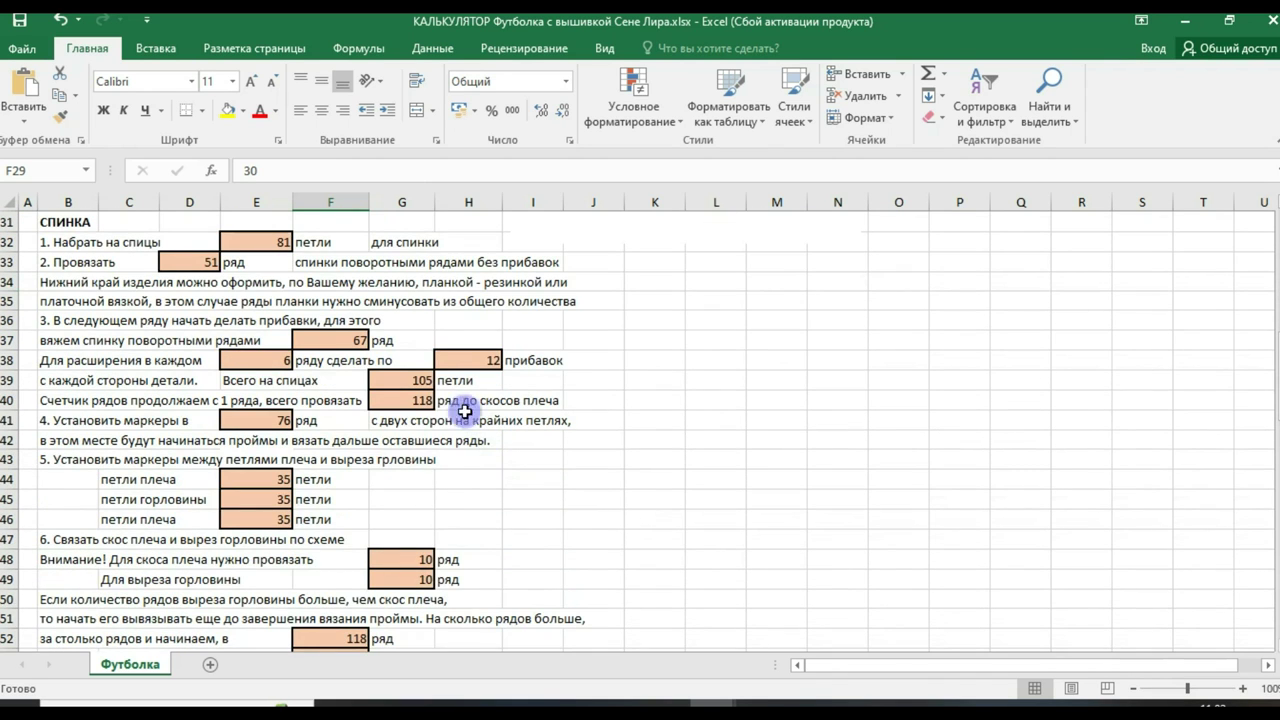
scroll(271, 422, down, 4)
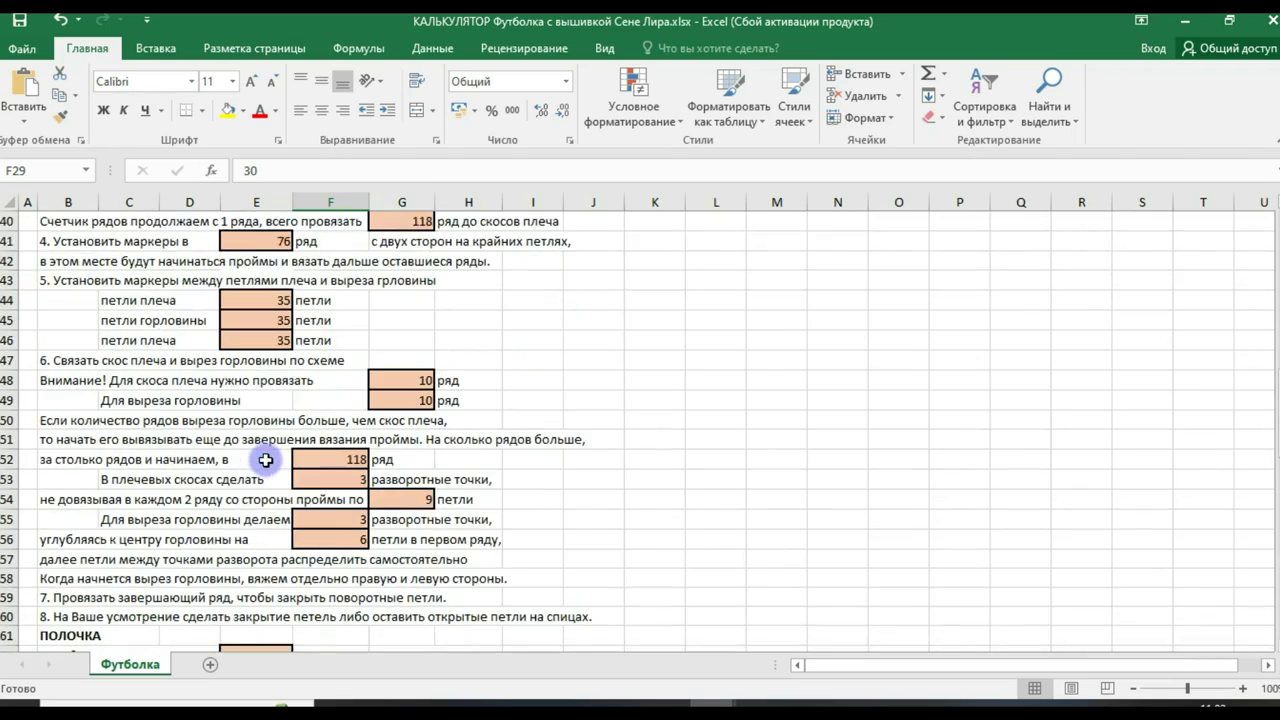
scroll(293, 477, down, 4)
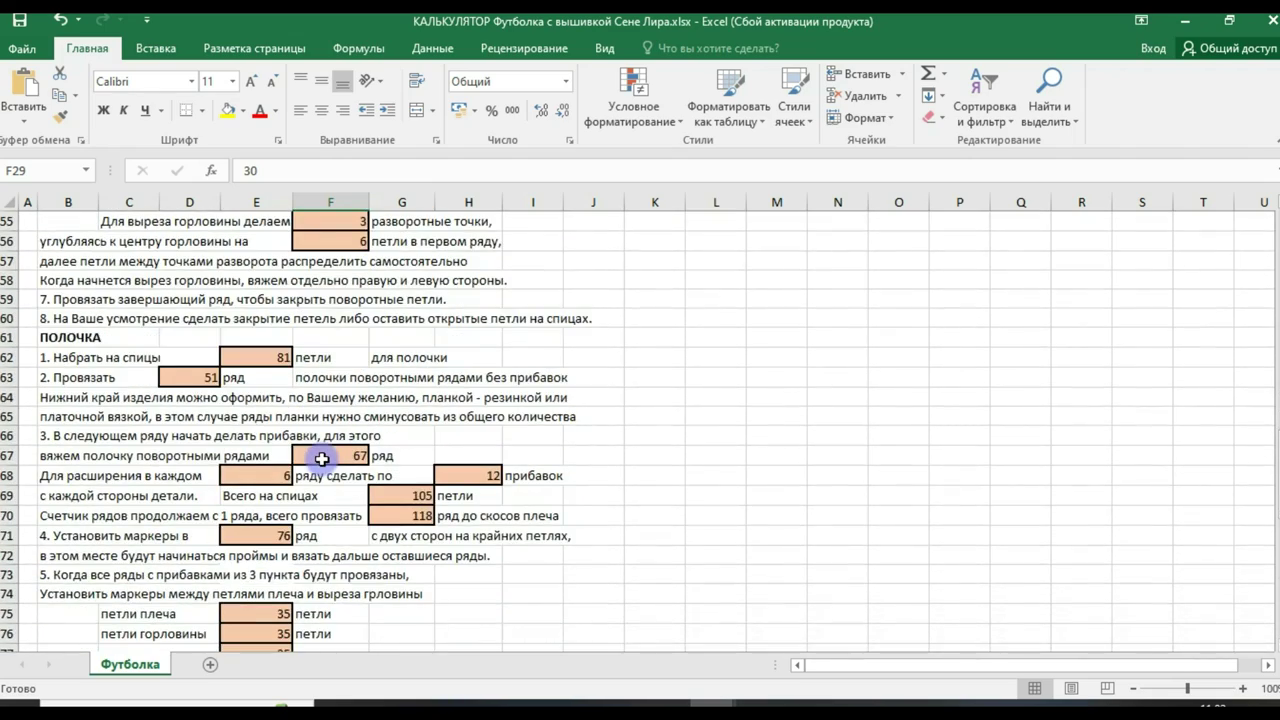
scroll(322, 458, down, 10)
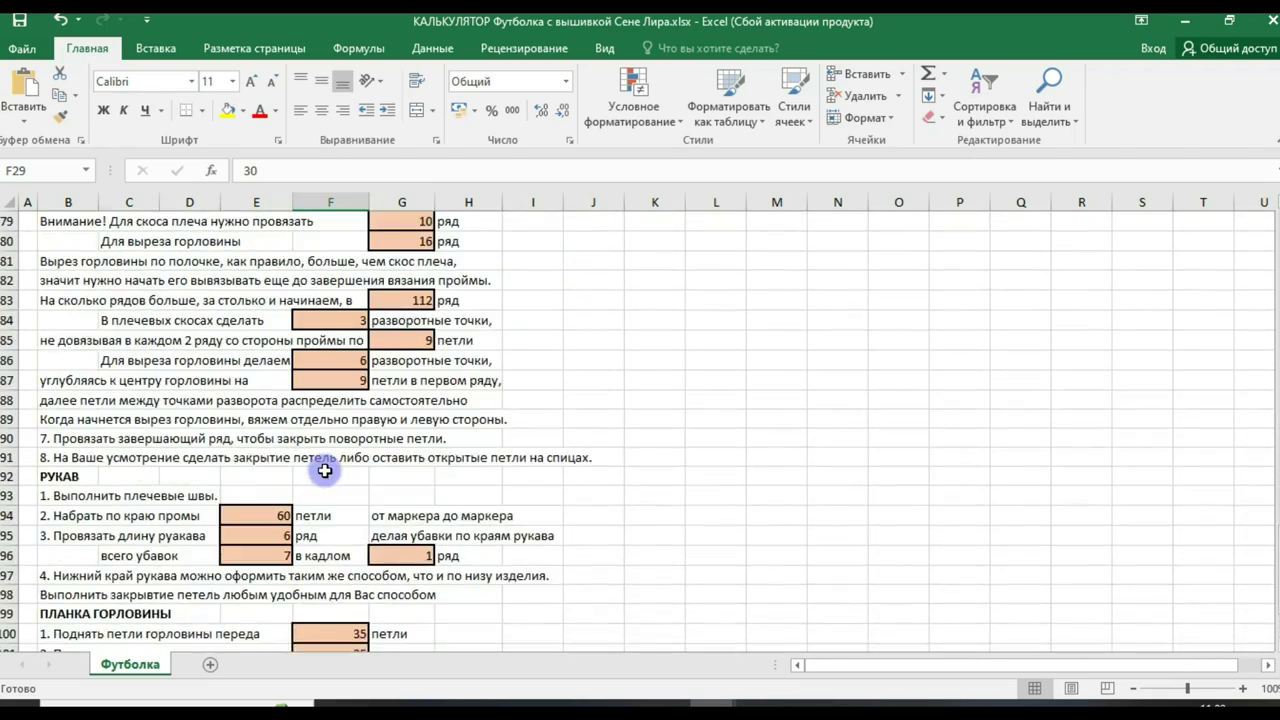
scroll(325, 472, down, 4)
scroll(326, 471, up, 12)
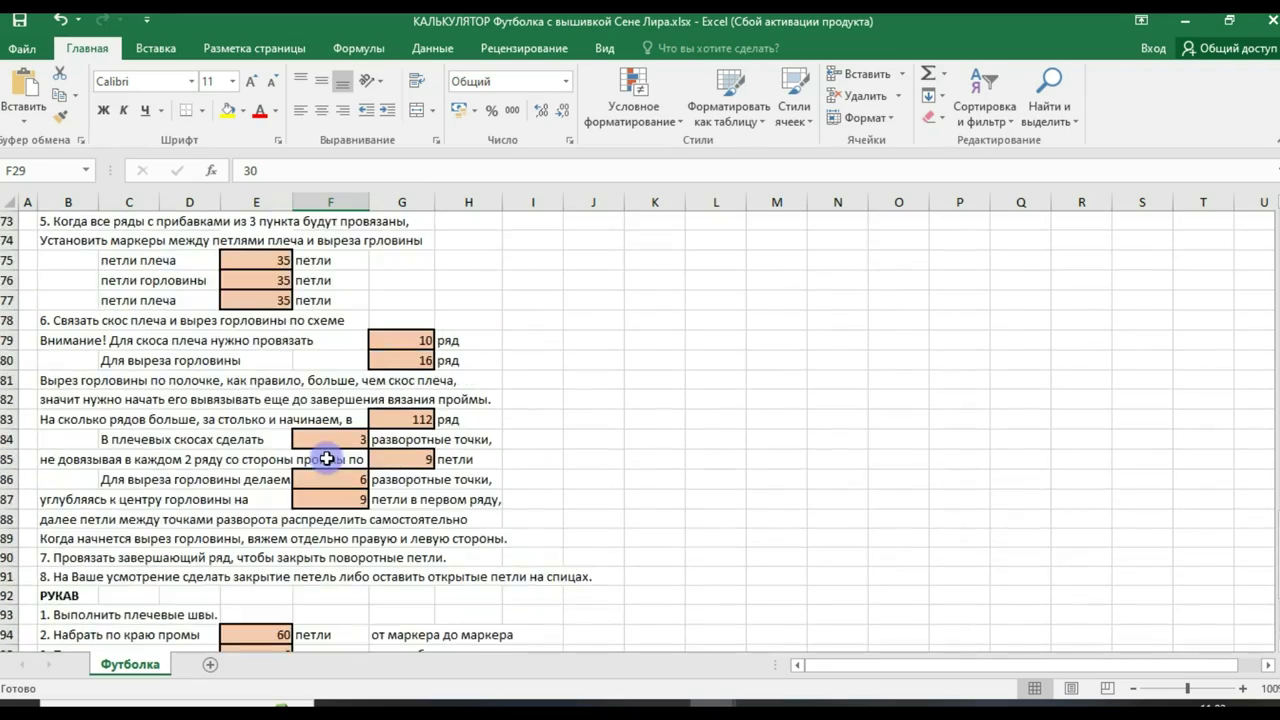
scroll(332, 430, up, 12)
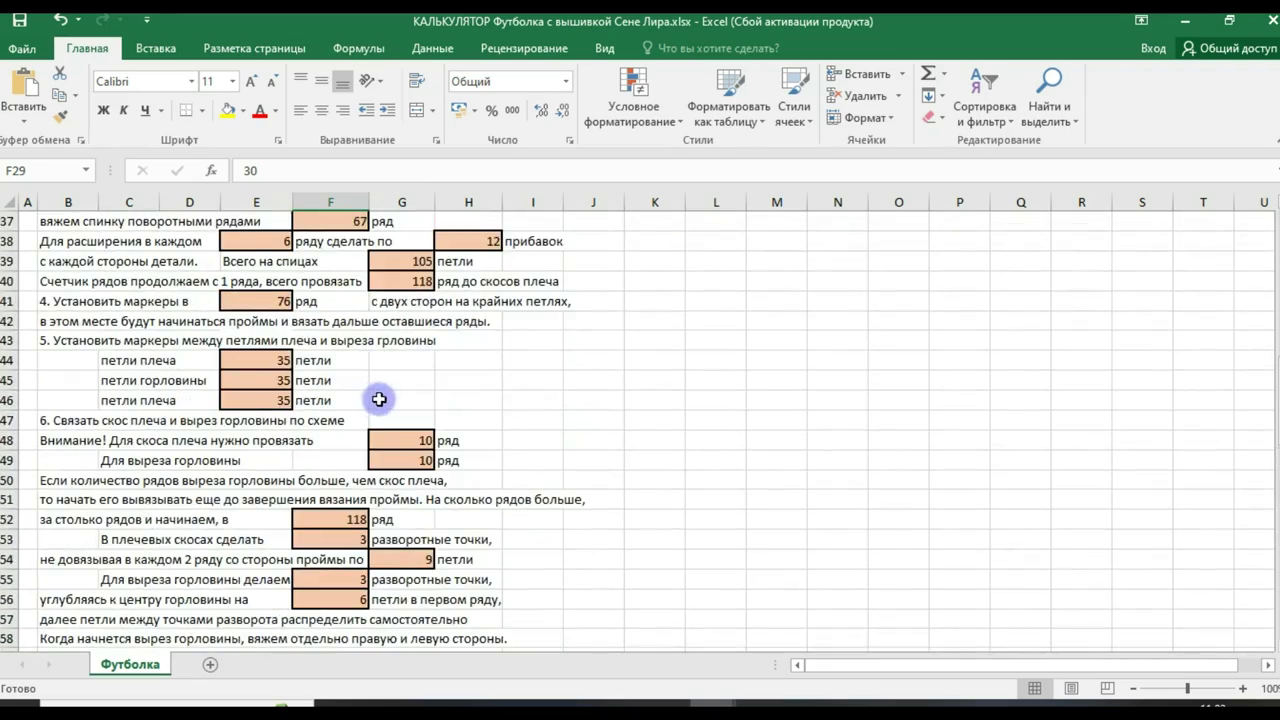
Step: Read the back section (СПИНКА) from the cast-on through the increases, armhole markers and shoulder and neckline stitch counts
scroll(400, 294, up, 2)
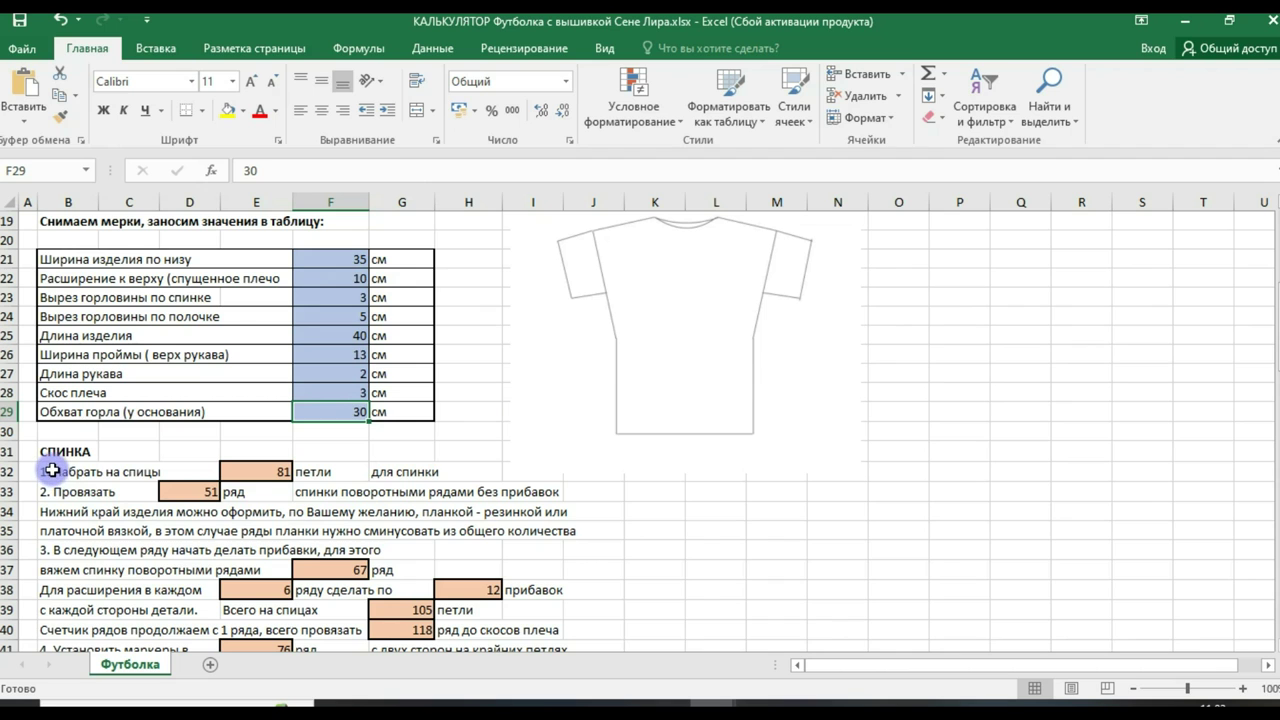
scroll(56, 477, down, 2)
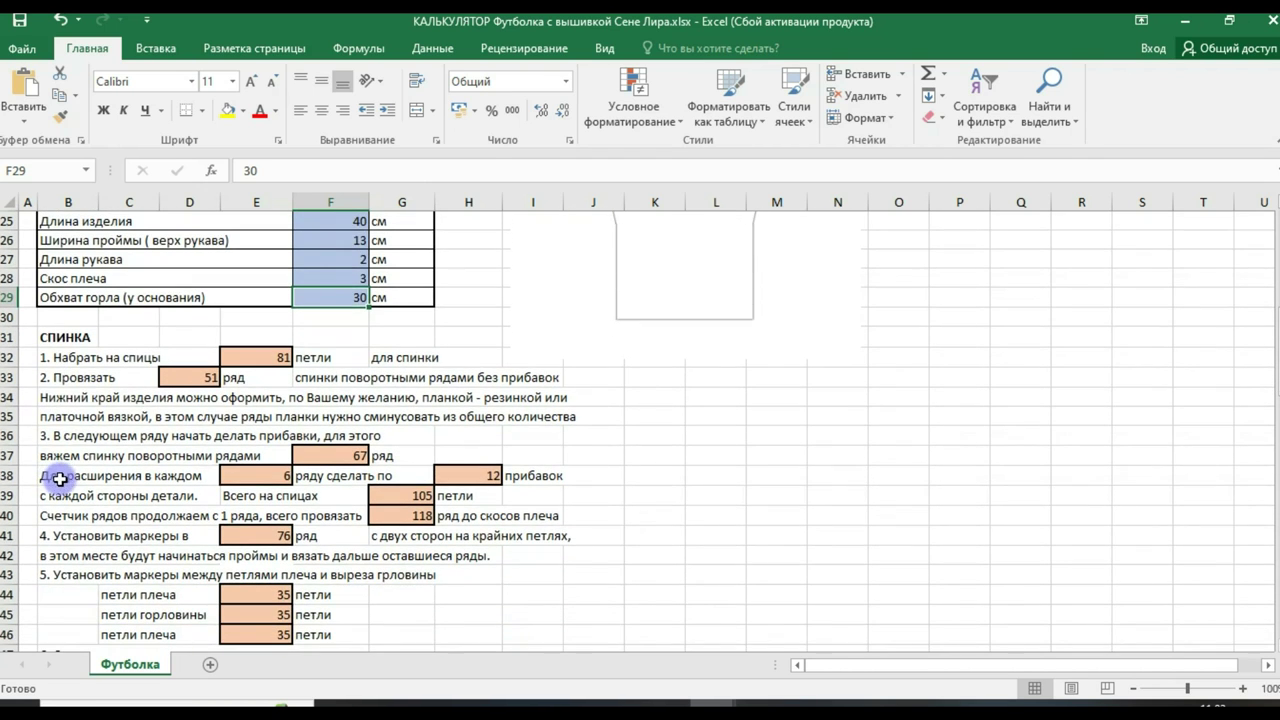
scroll(166, 530, down, 2)
scroll(166, 563, up, 2)
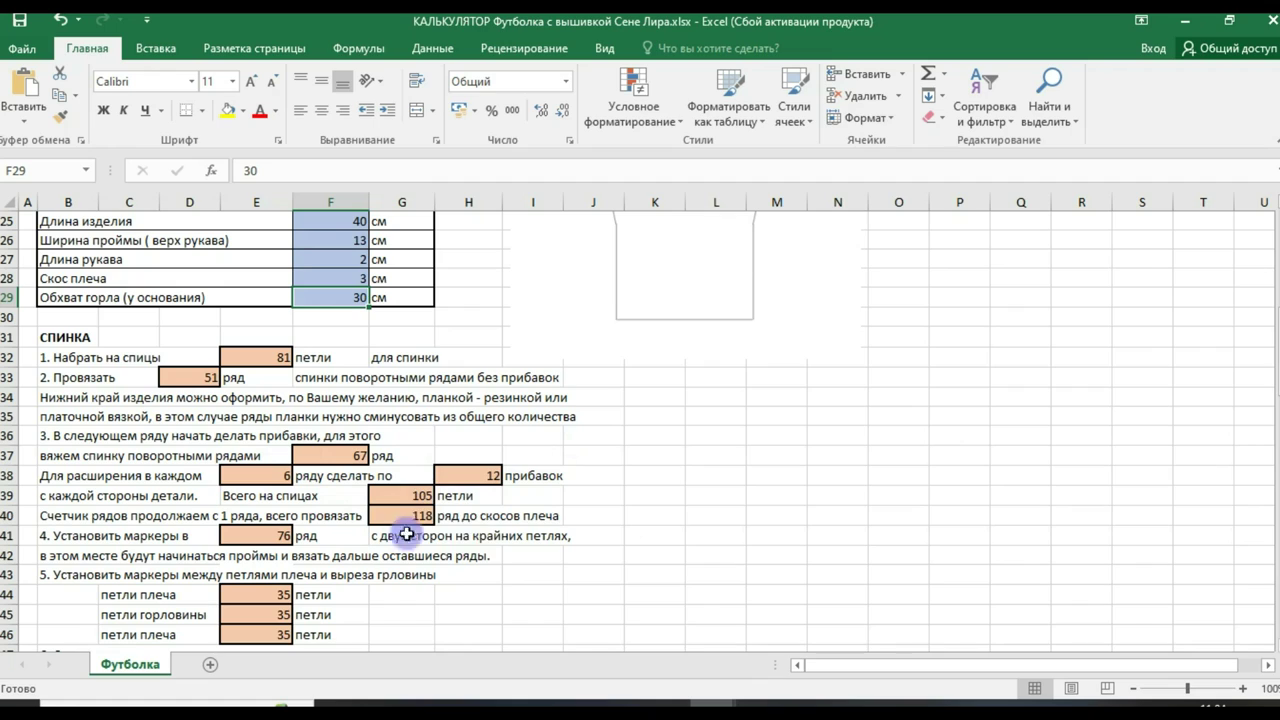
Step: Read the front section (ПОЛОЧКА), including its shoulder slope and neckline instructions, and compare it with the back section
scroll(492, 535, down, 8)
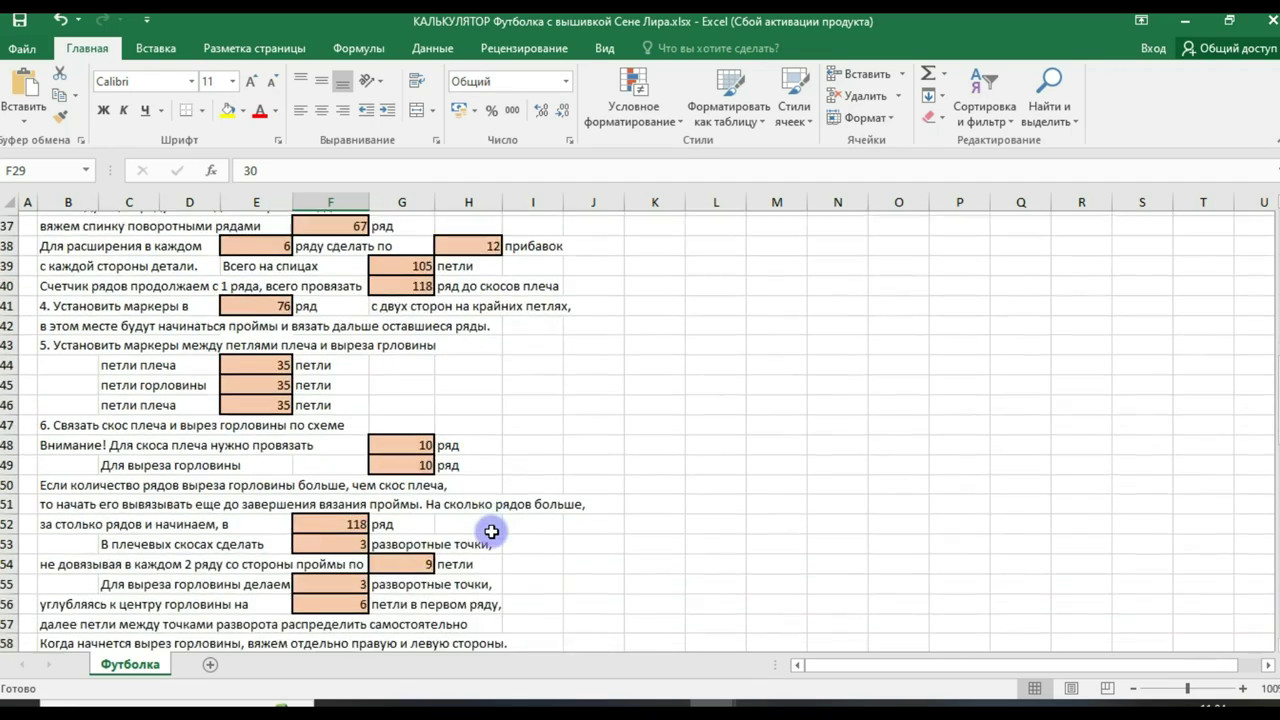
scroll(493, 531, down, 2)
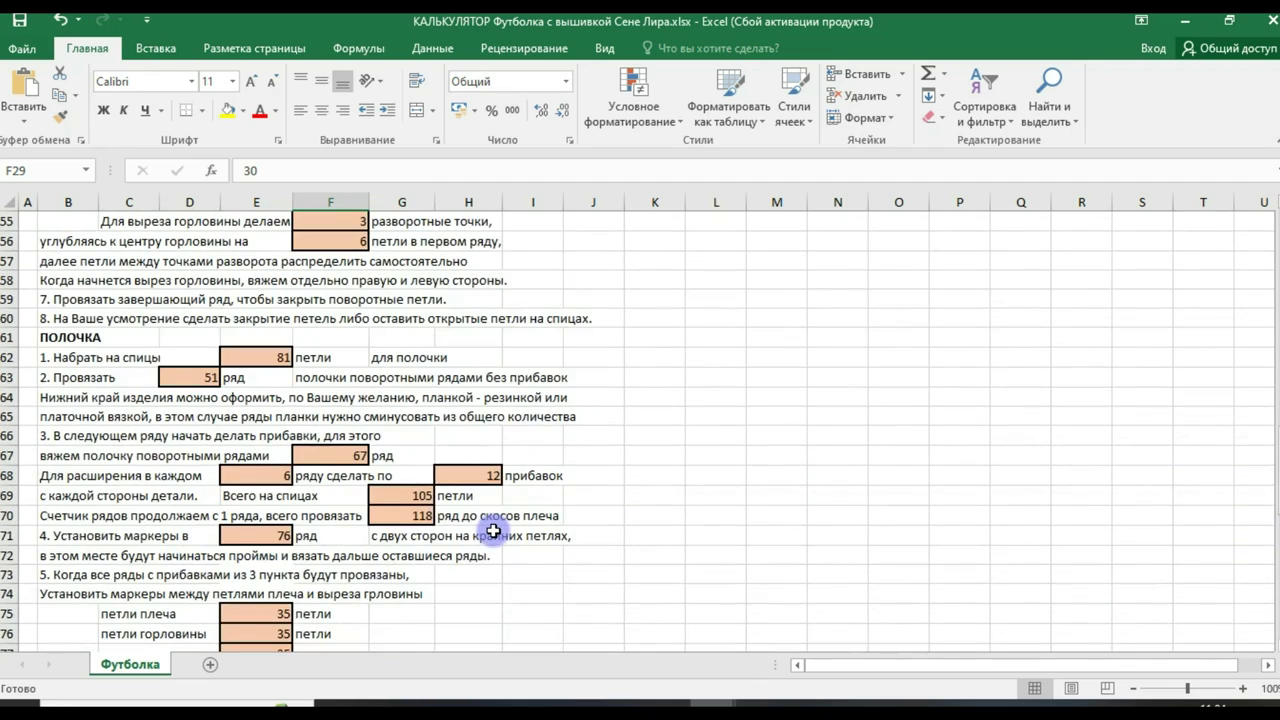
scroll(494, 530, down, 4)
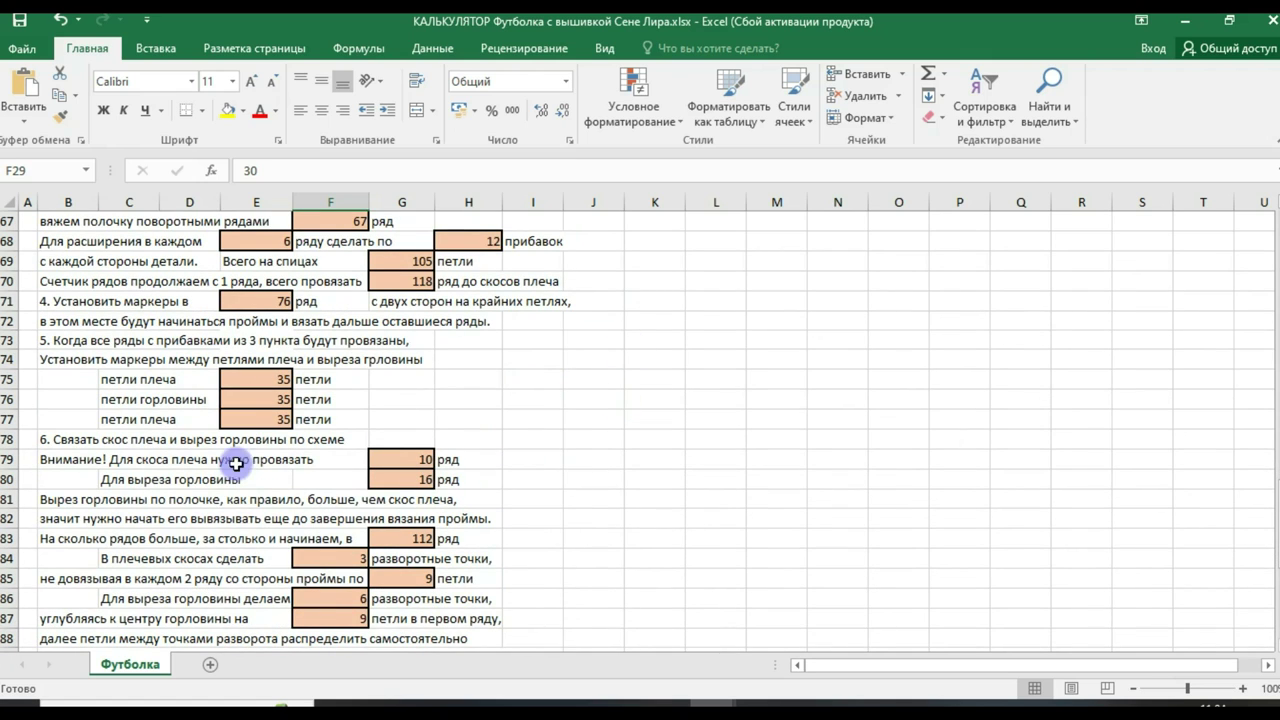
scroll(175, 507, down, 2)
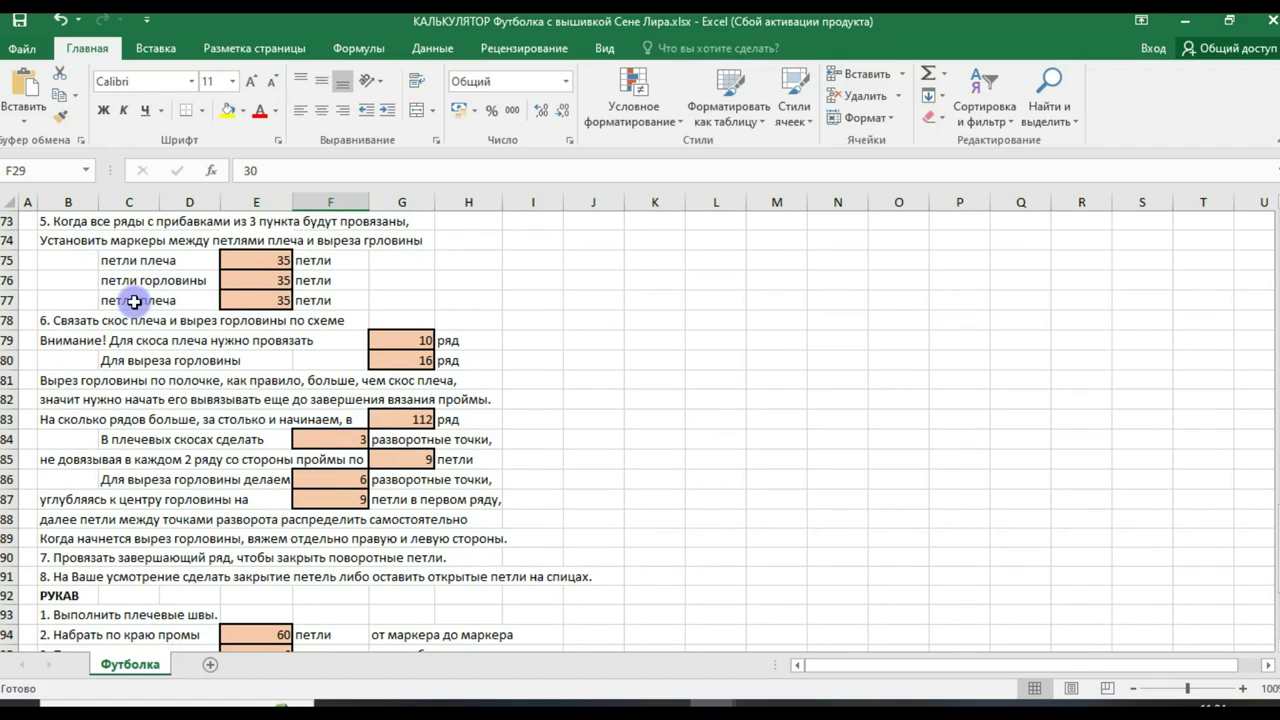
scroll(268, 578, down, 1)
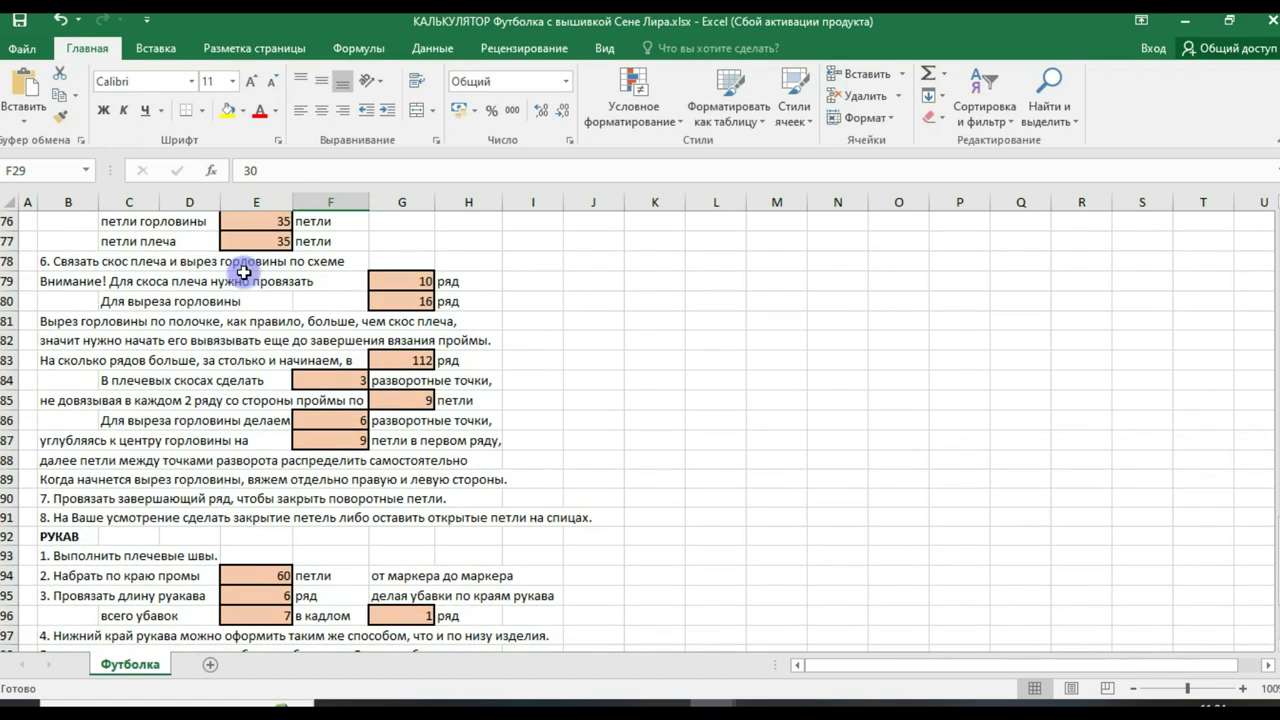
scroll(508, 532, up, 5)
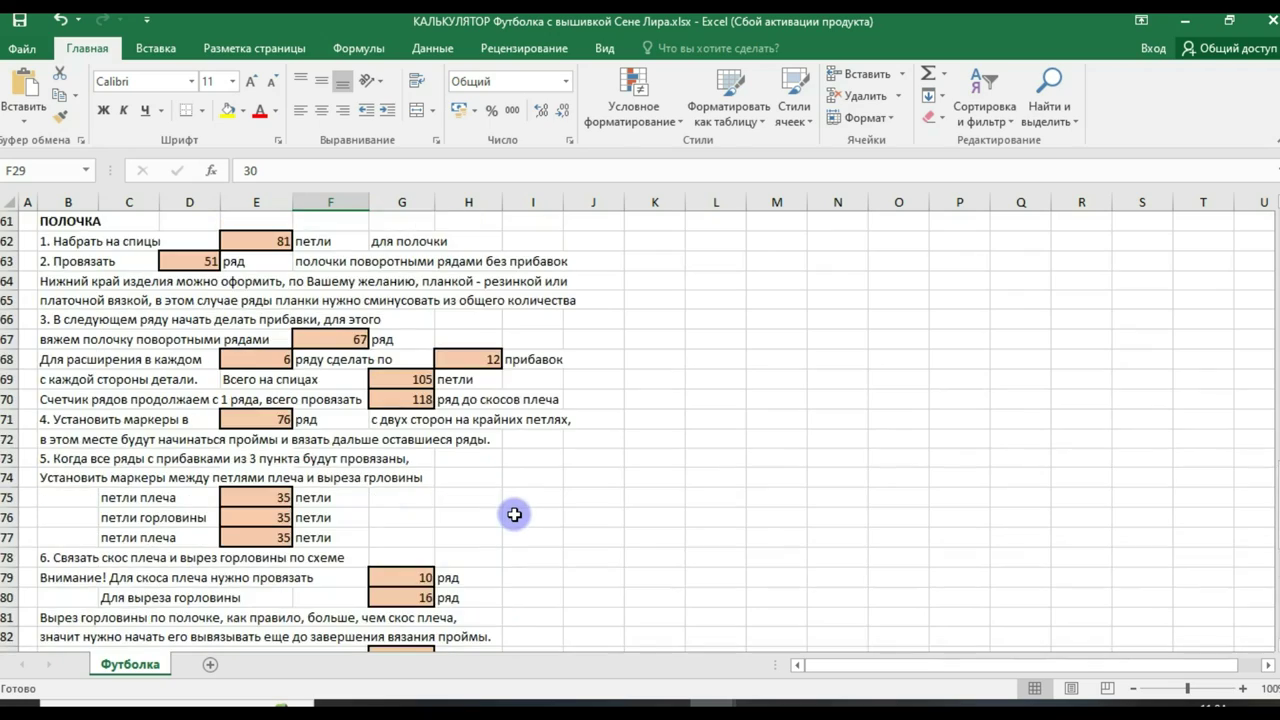
scroll(514, 514, up, 15)
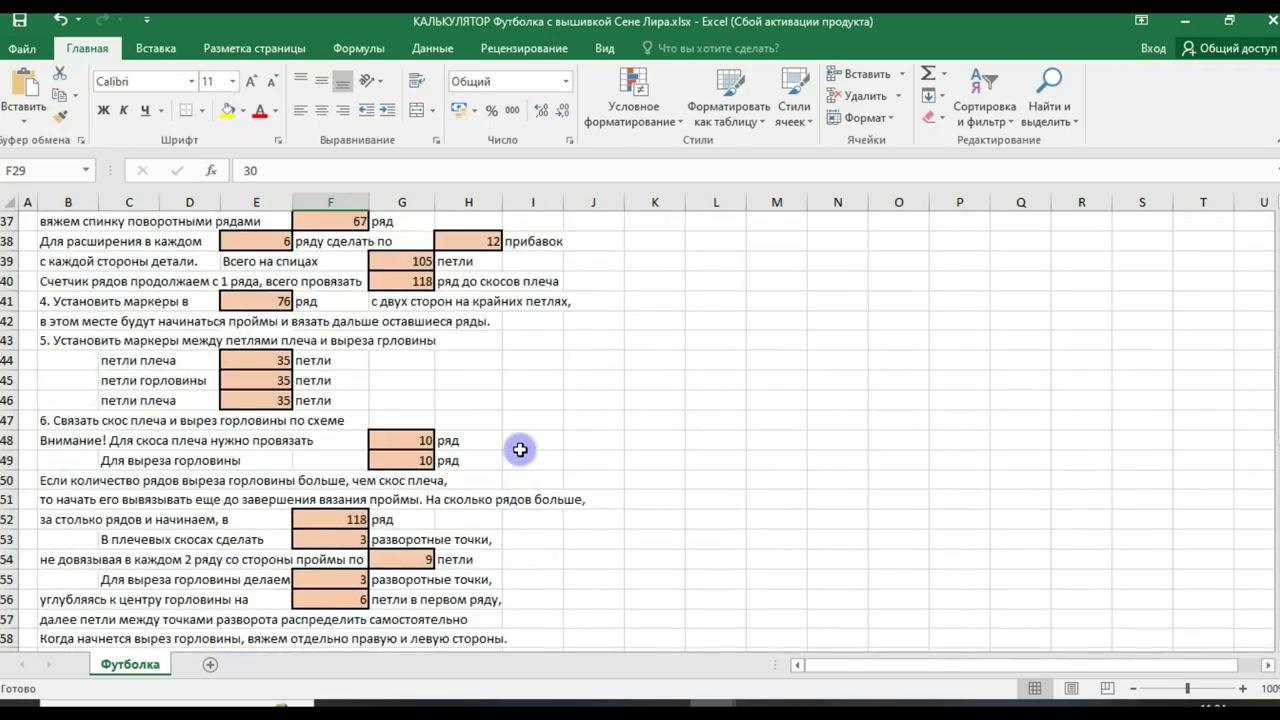
Step: Select all the calculated knitting instructions from the СПИНКА heading to the end of the text, range A31:J106
scroll(516, 437, up, 5)
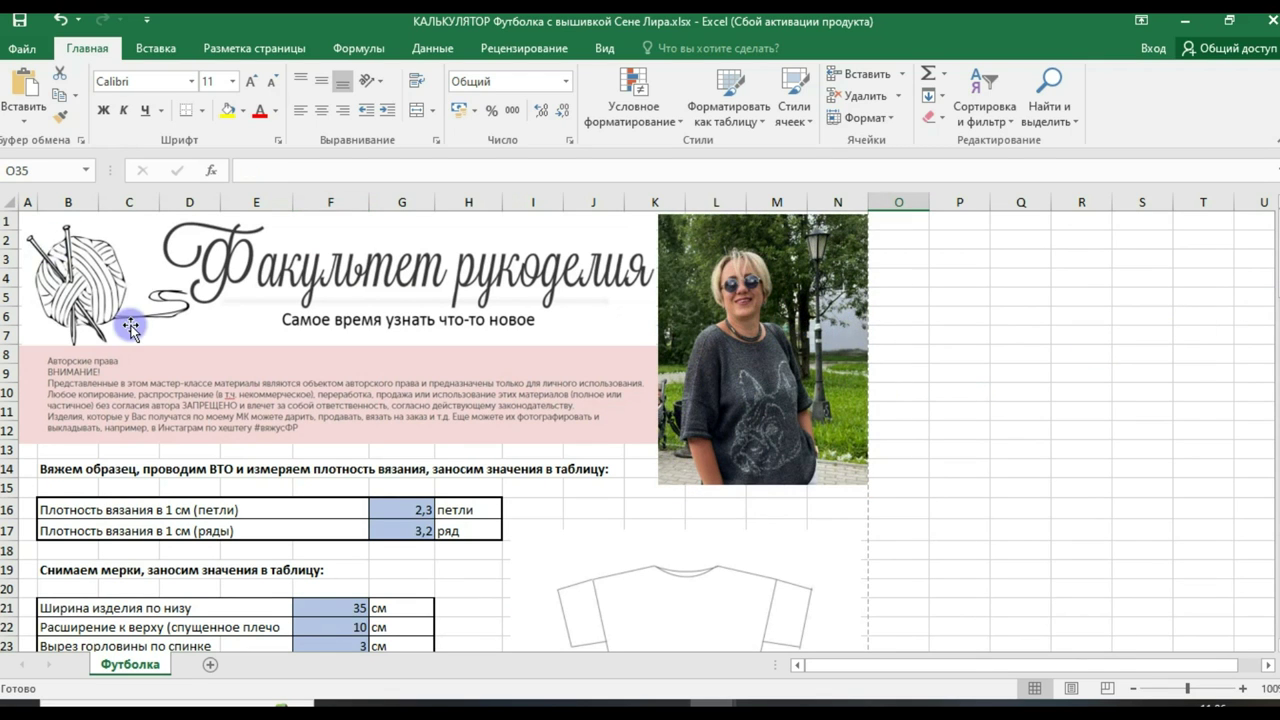
scroll(130, 327, down, 3)
scroll(130, 327, down, 5)
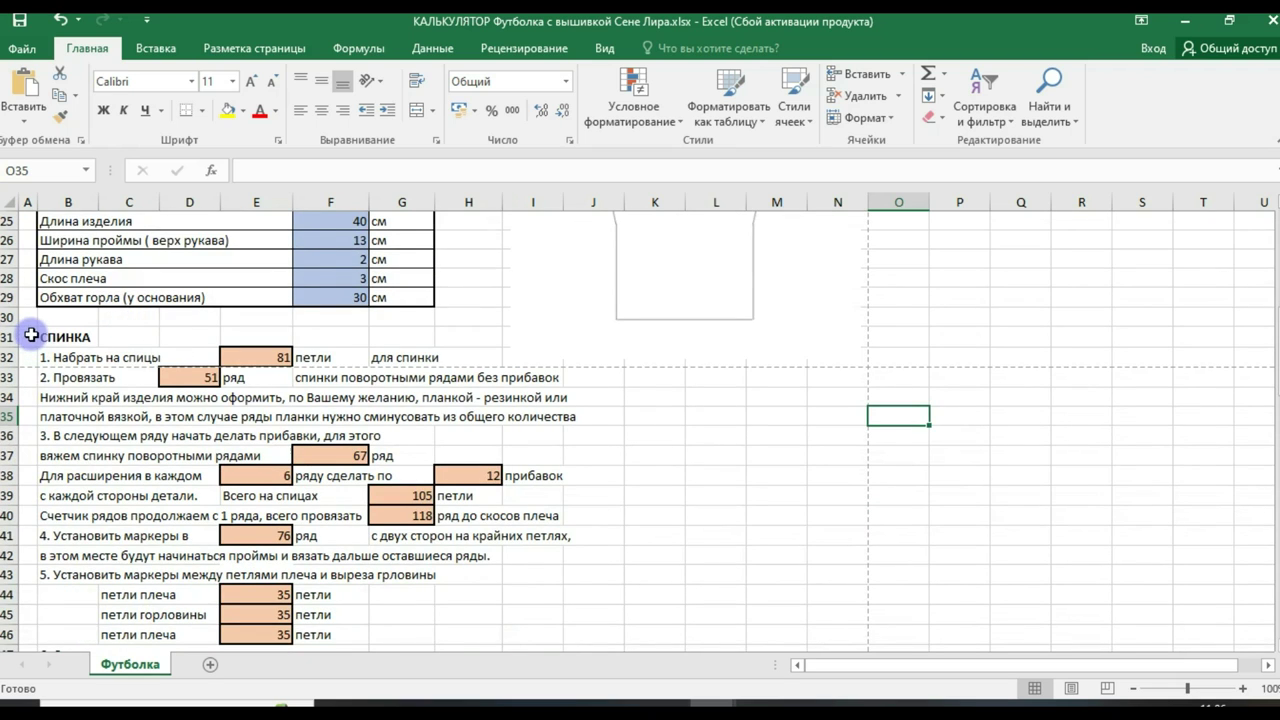
drag(30, 337, 577, 415)
mouse_move(572, 510)
mouse_down()
mouse_move(571, 680)
mouse_move(586, 491)
mouse_move(574, 506)
mouse_up()
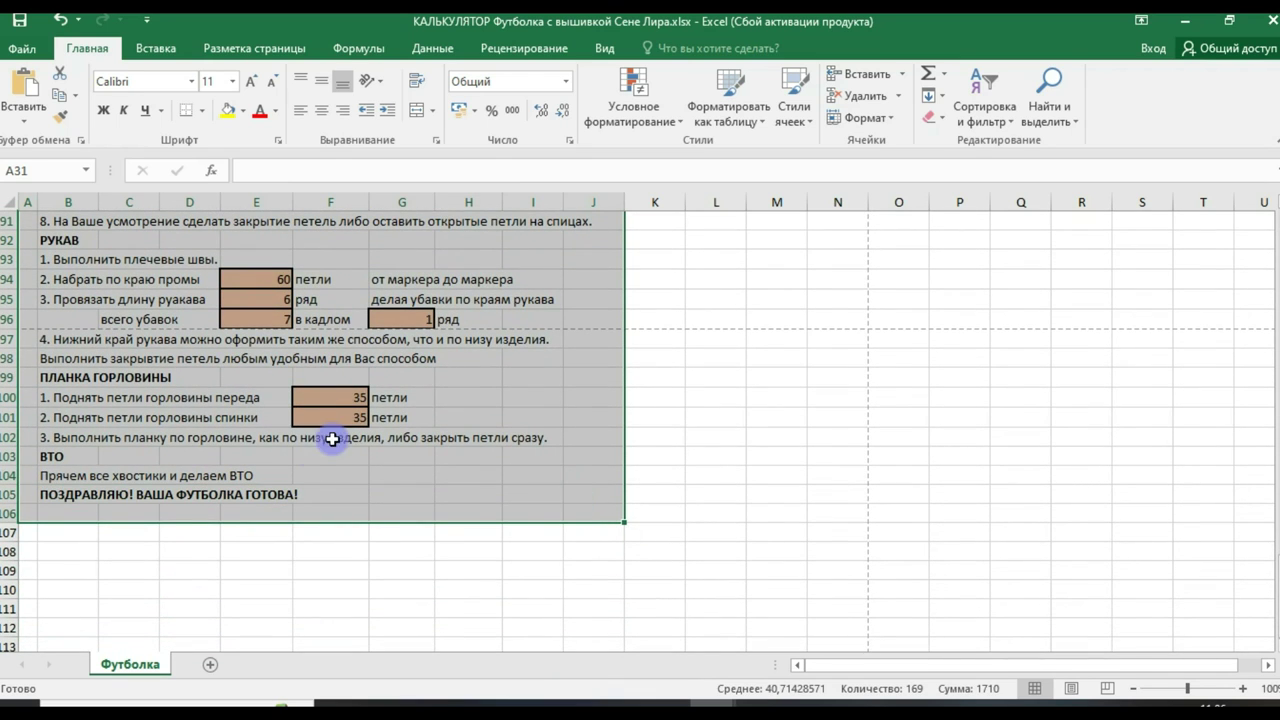
key(ctrl+BackSpace)
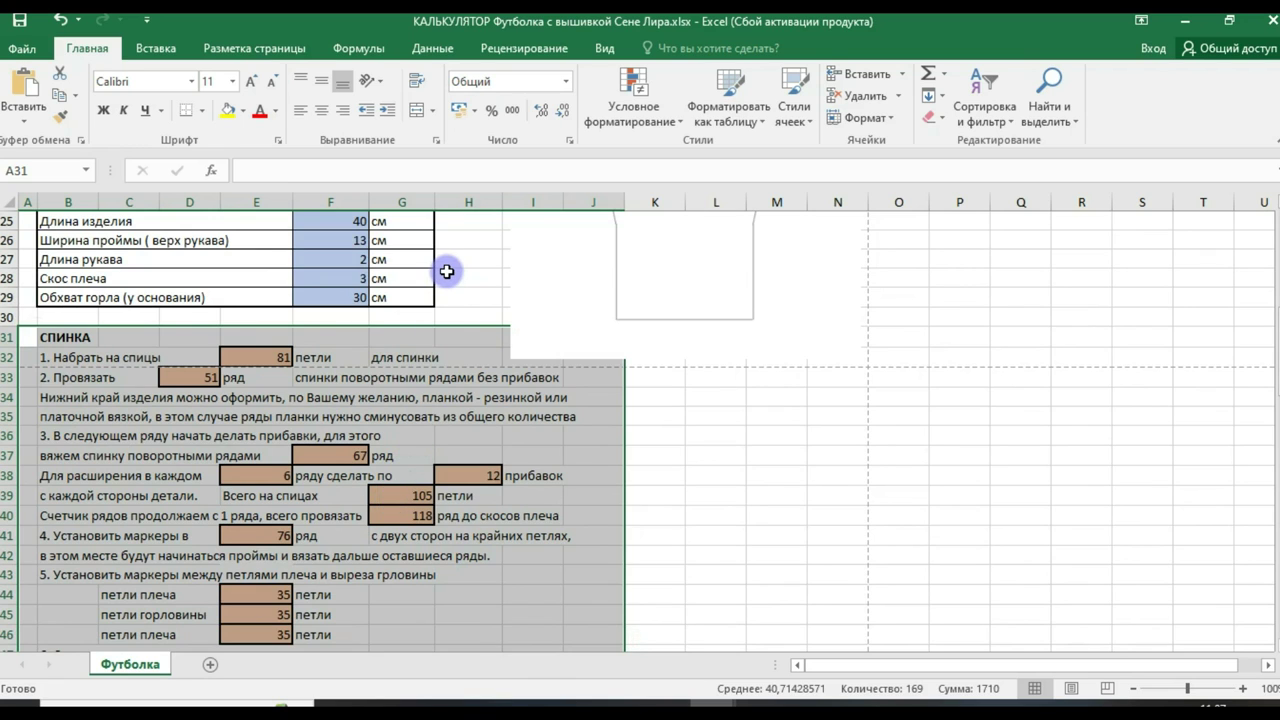
Step: Set up printing for only the selected fragment (Напечатать выделенный фрагмент) in portrait orientation (Книжная ориентация)
scroll(446, 268, up, 4)
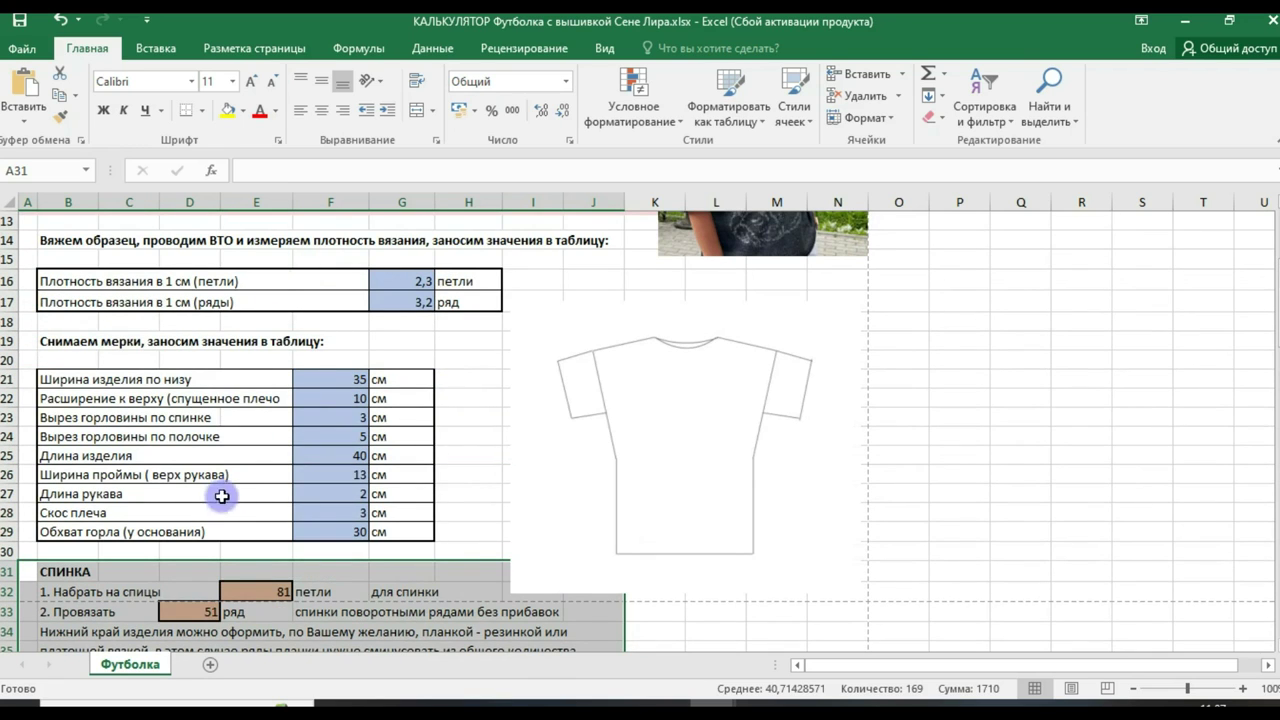
scroll(424, 360, down, 2)
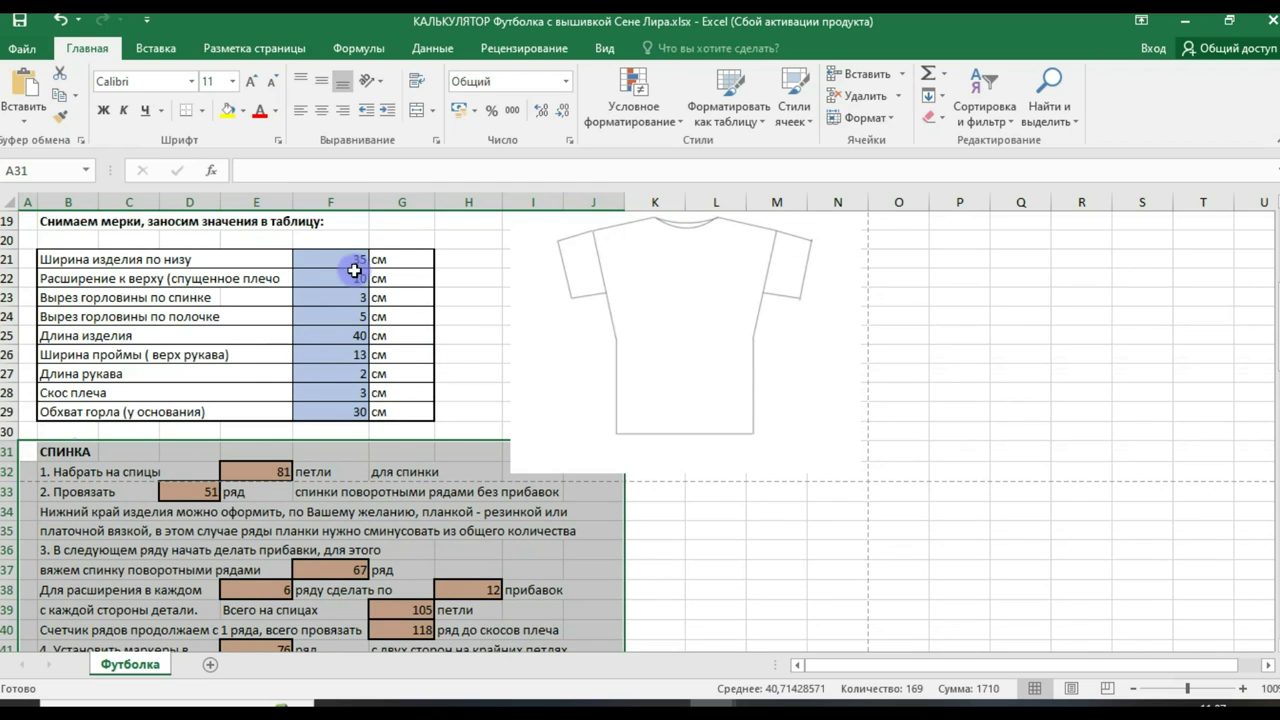
click(22, 48)
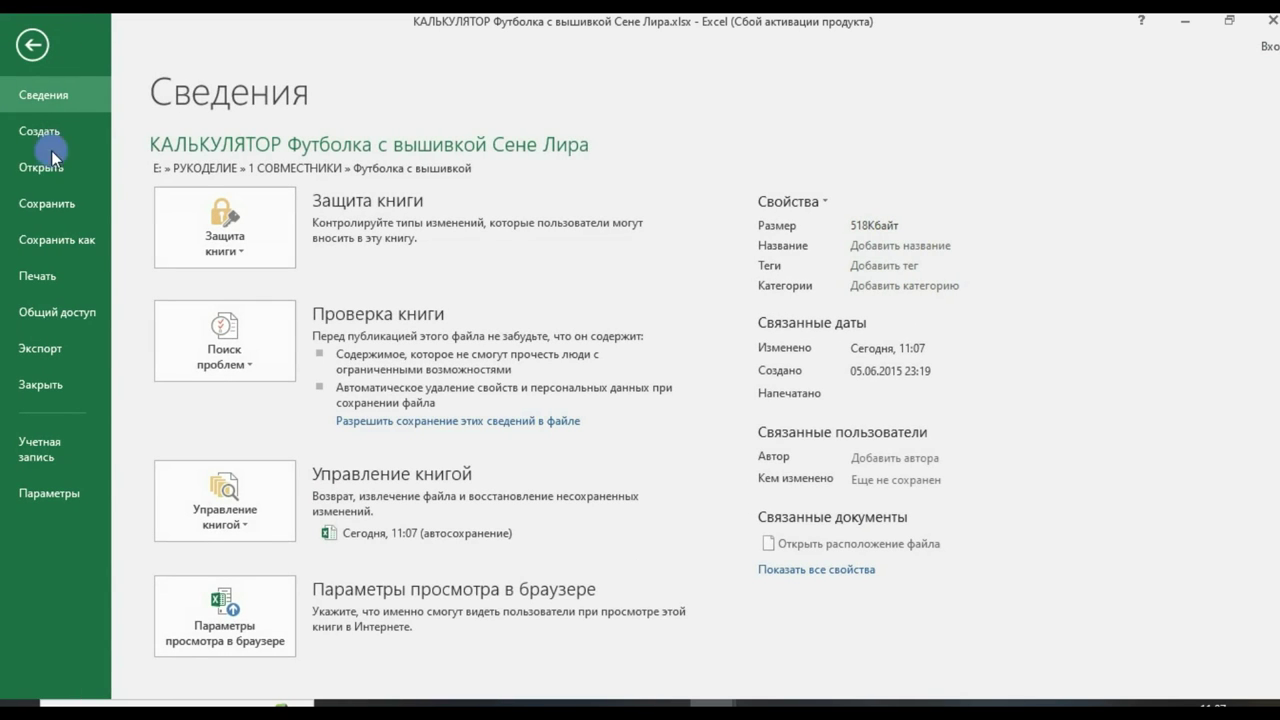
click(40, 276)
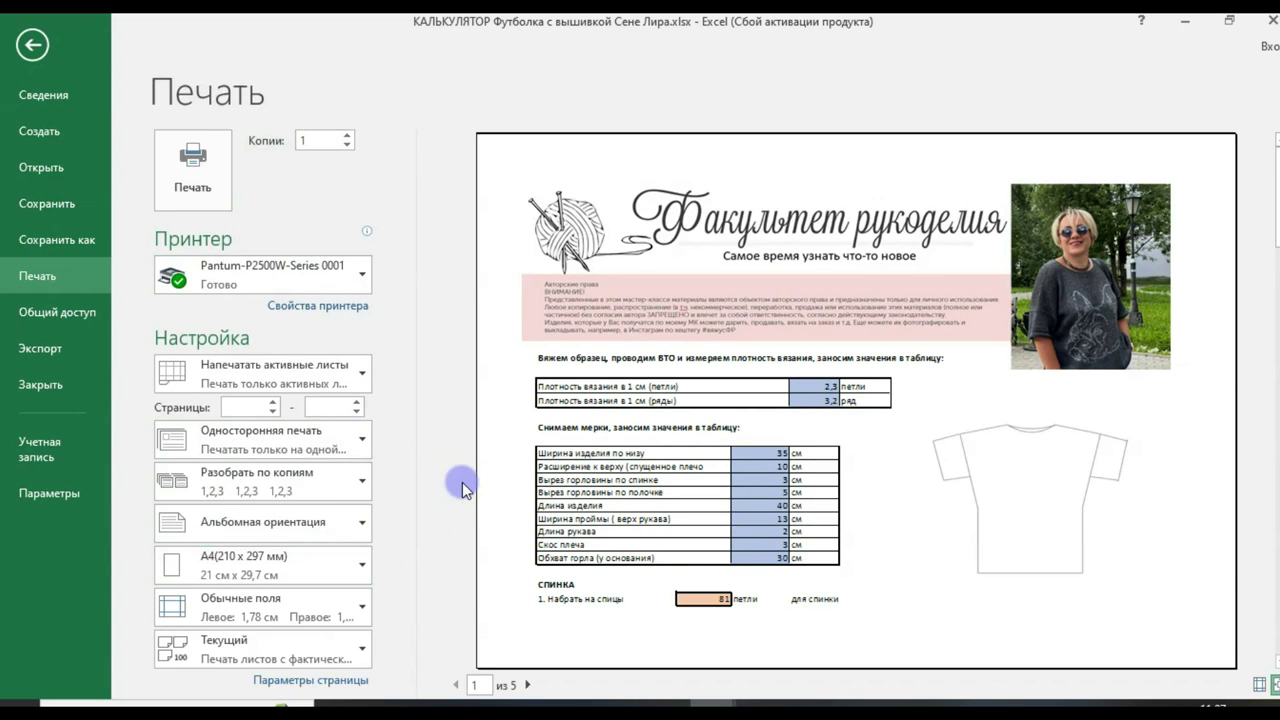
click(305, 370)
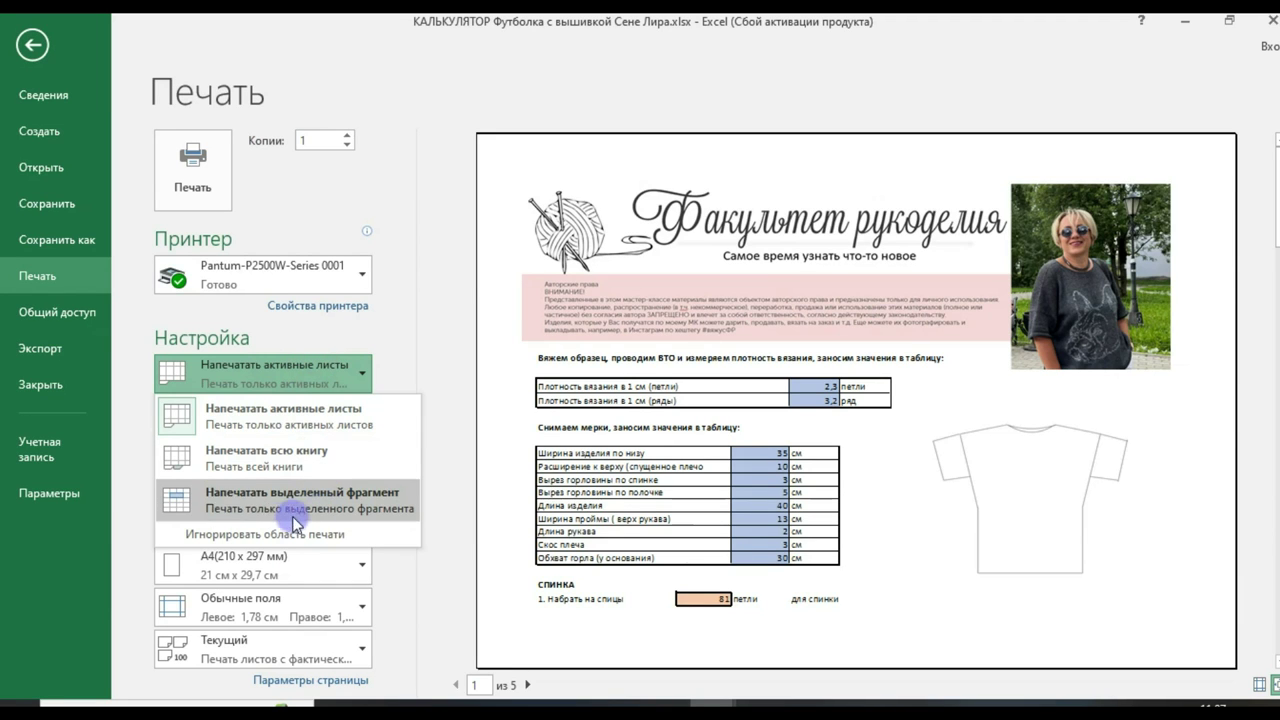
click(210, 503)
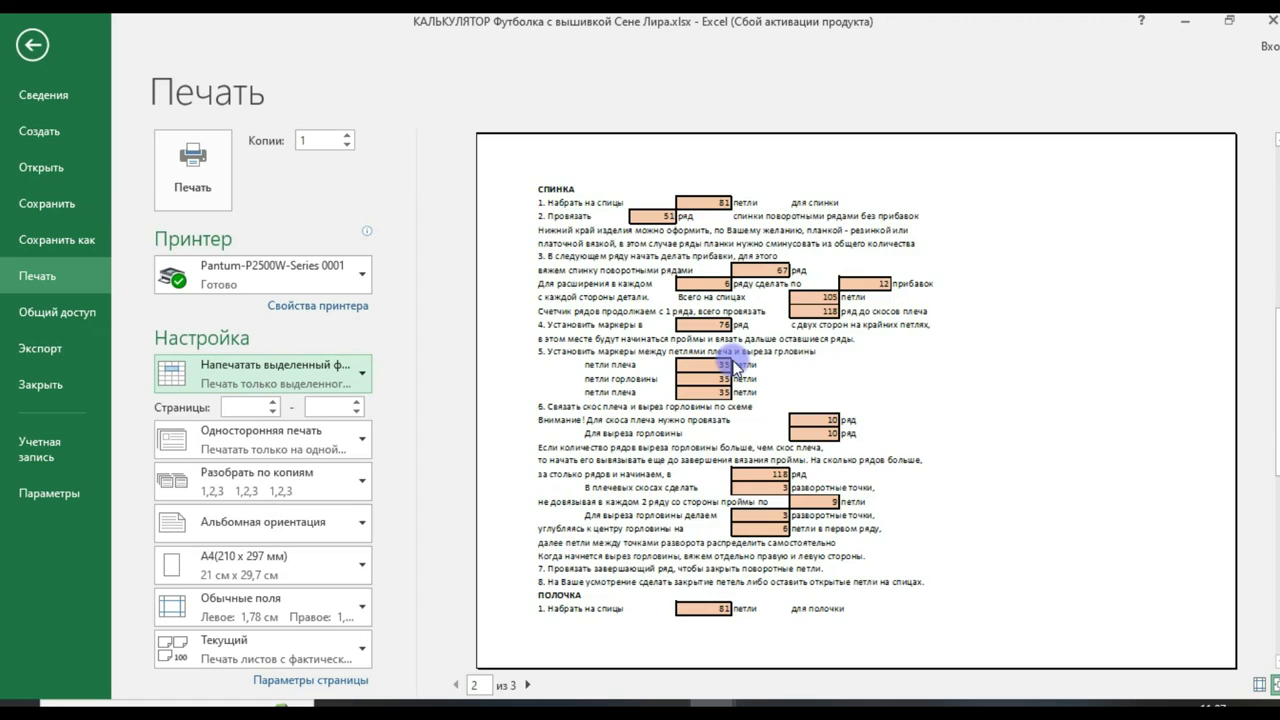
scroll(733, 366, down, 2)
scroll(706, 468, up, 2)
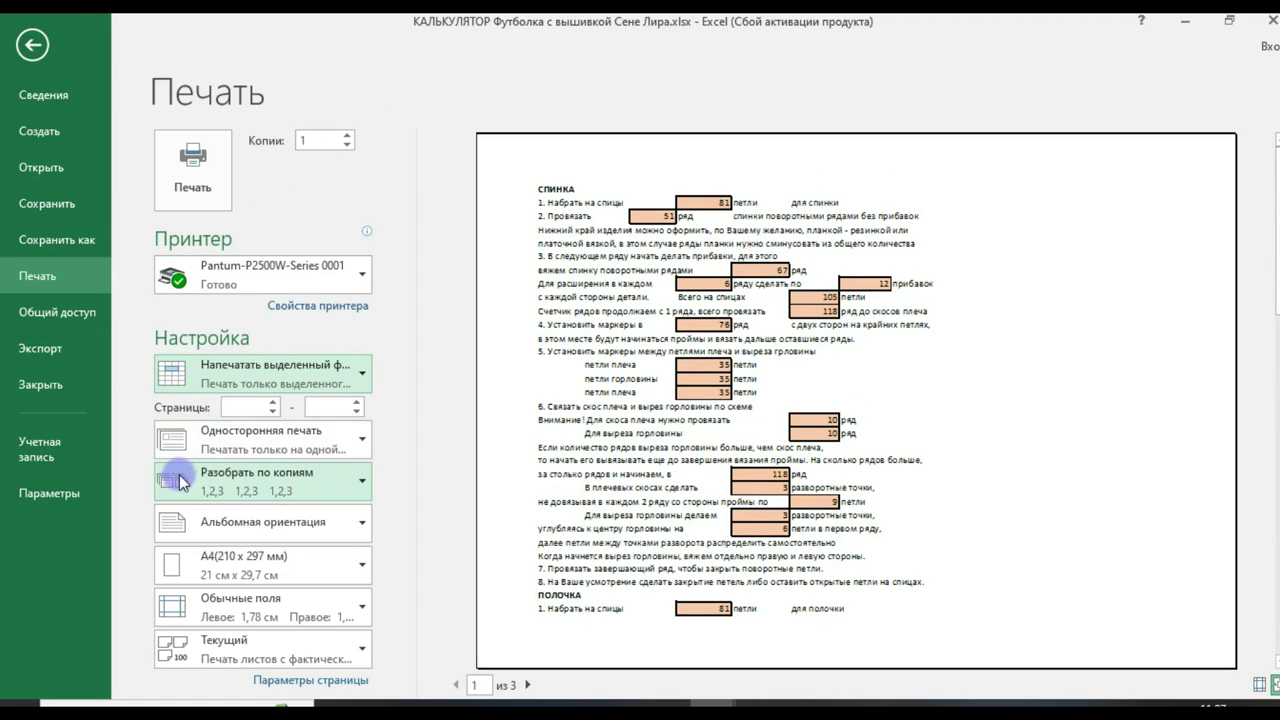
click(175, 524)
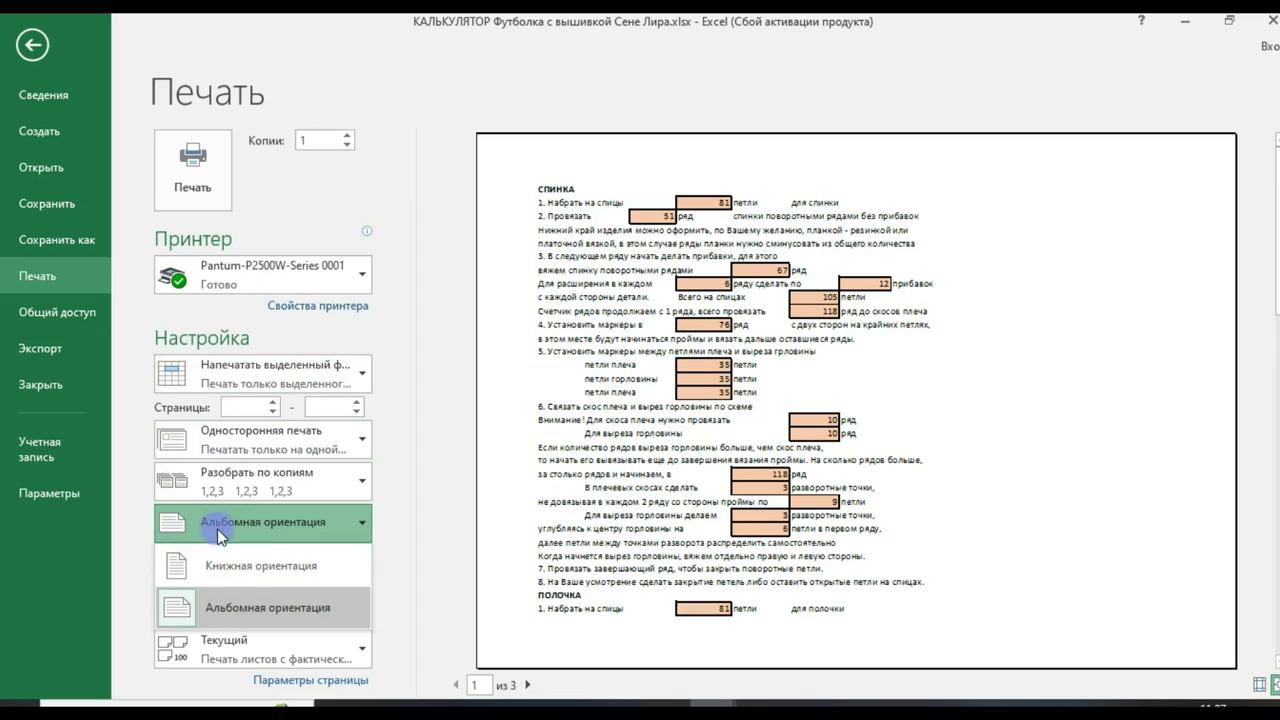
click(228, 575)
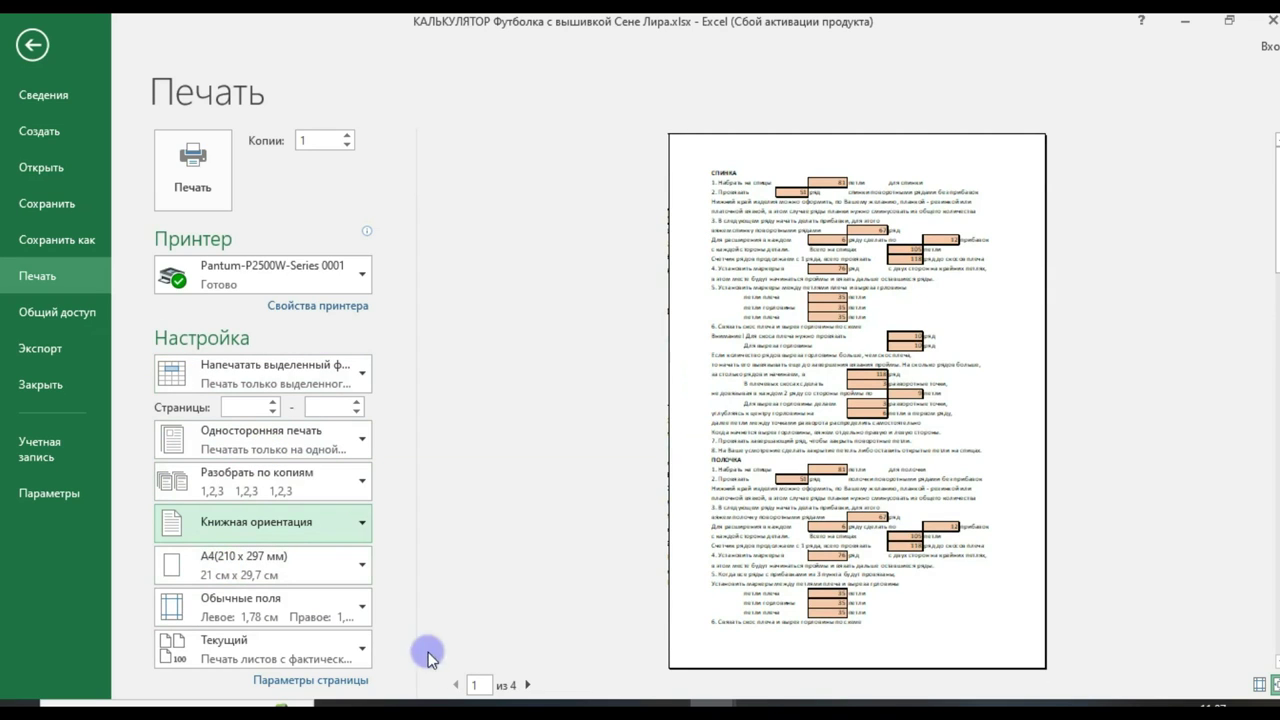
Step: Page through the print preview of the selected instructions to check how they are distributed over the pages
click(528, 686)
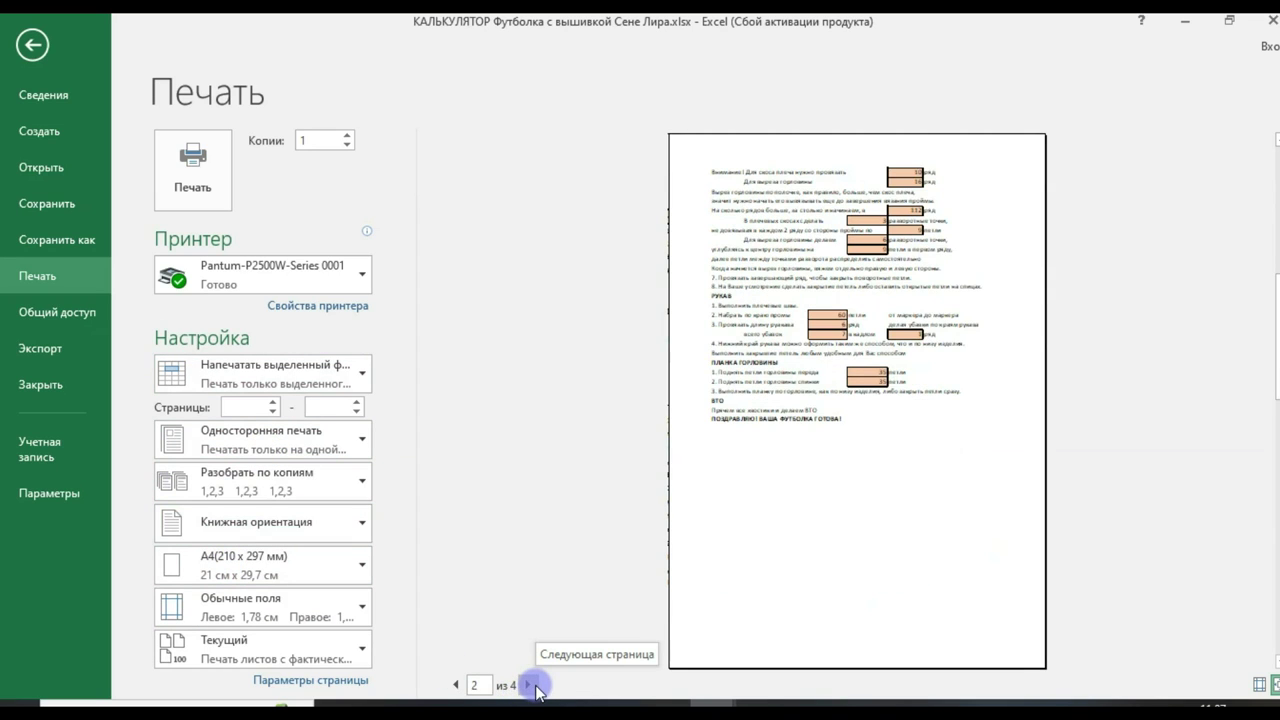
click(530, 686)
click(530, 686)
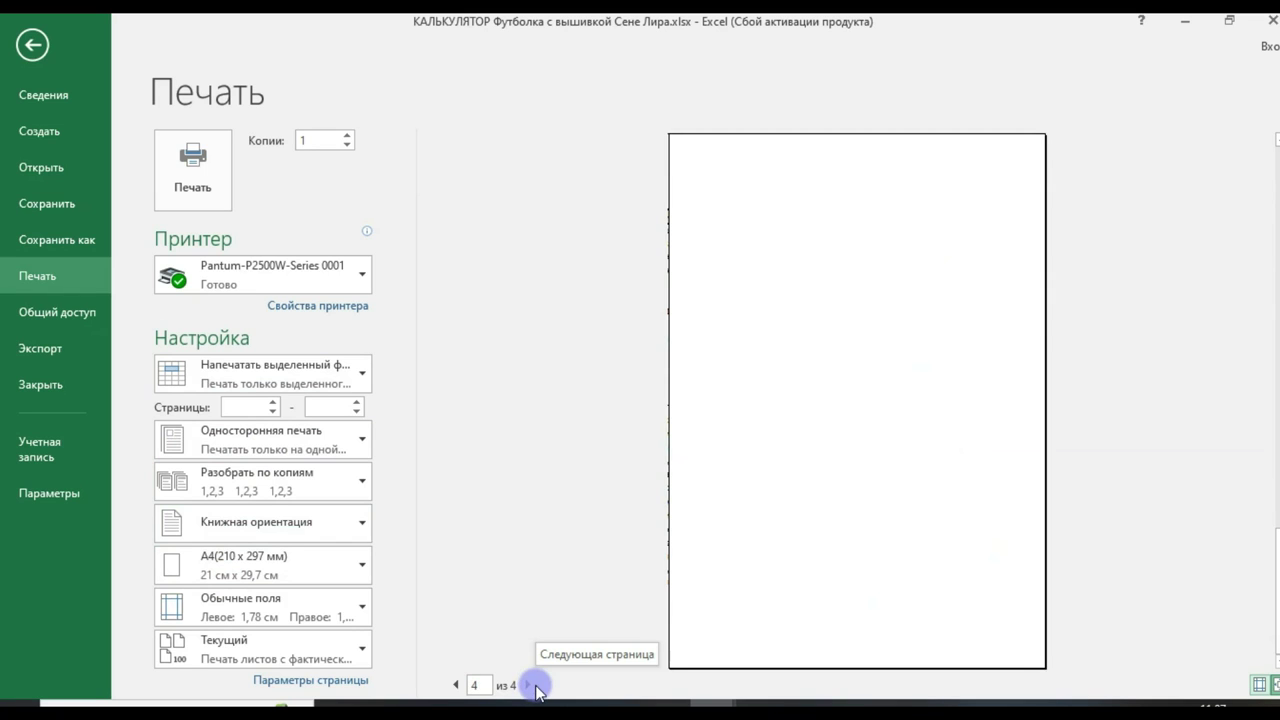
click(456, 685)
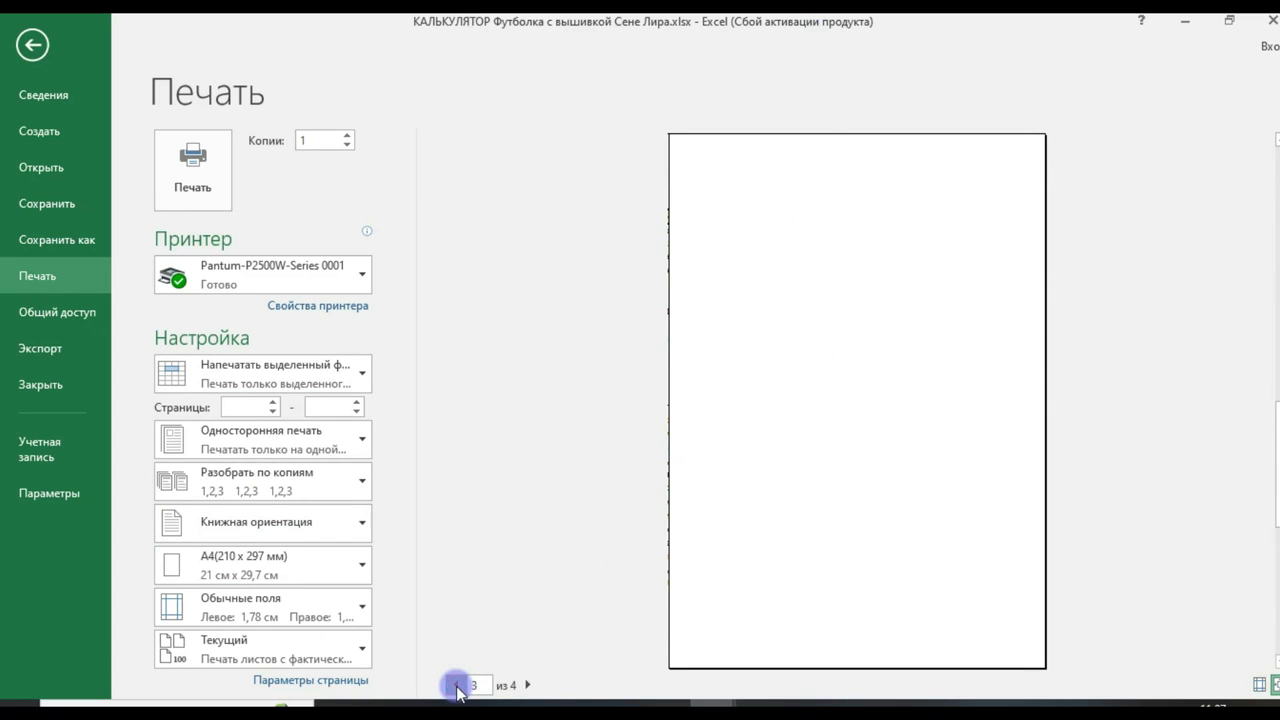
click(456, 686)
click(456, 686)
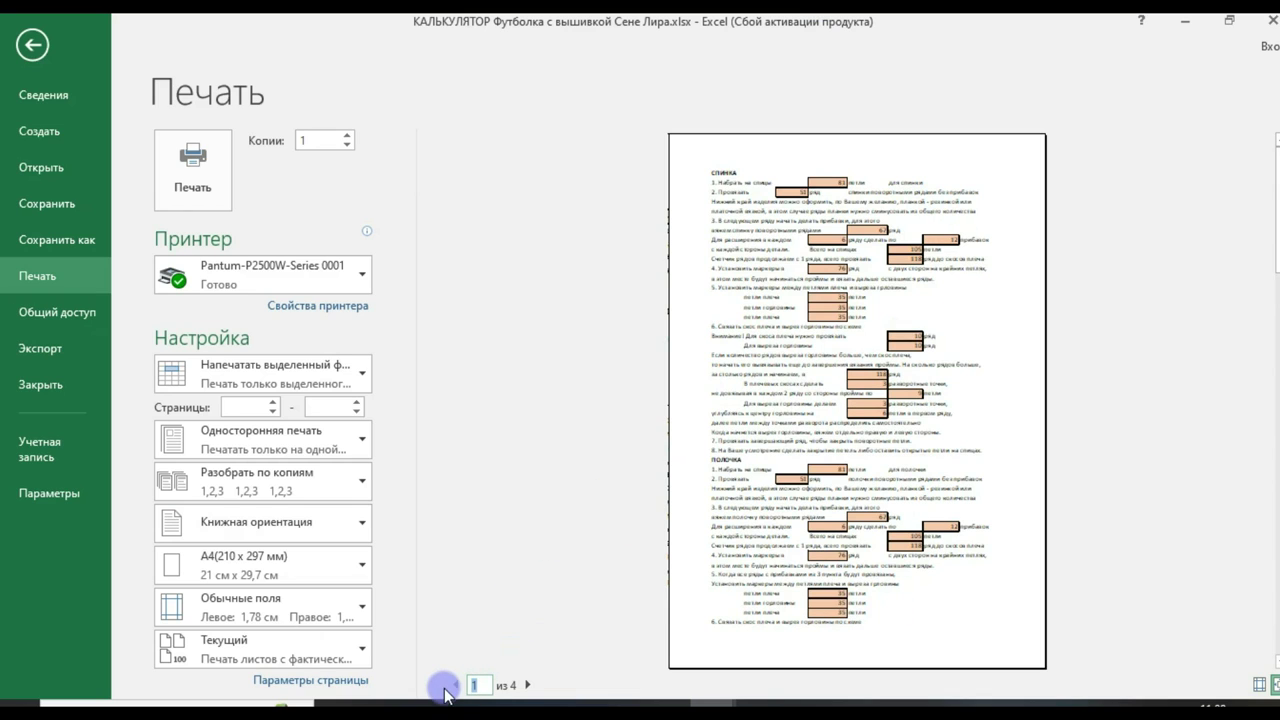
click(528, 686)
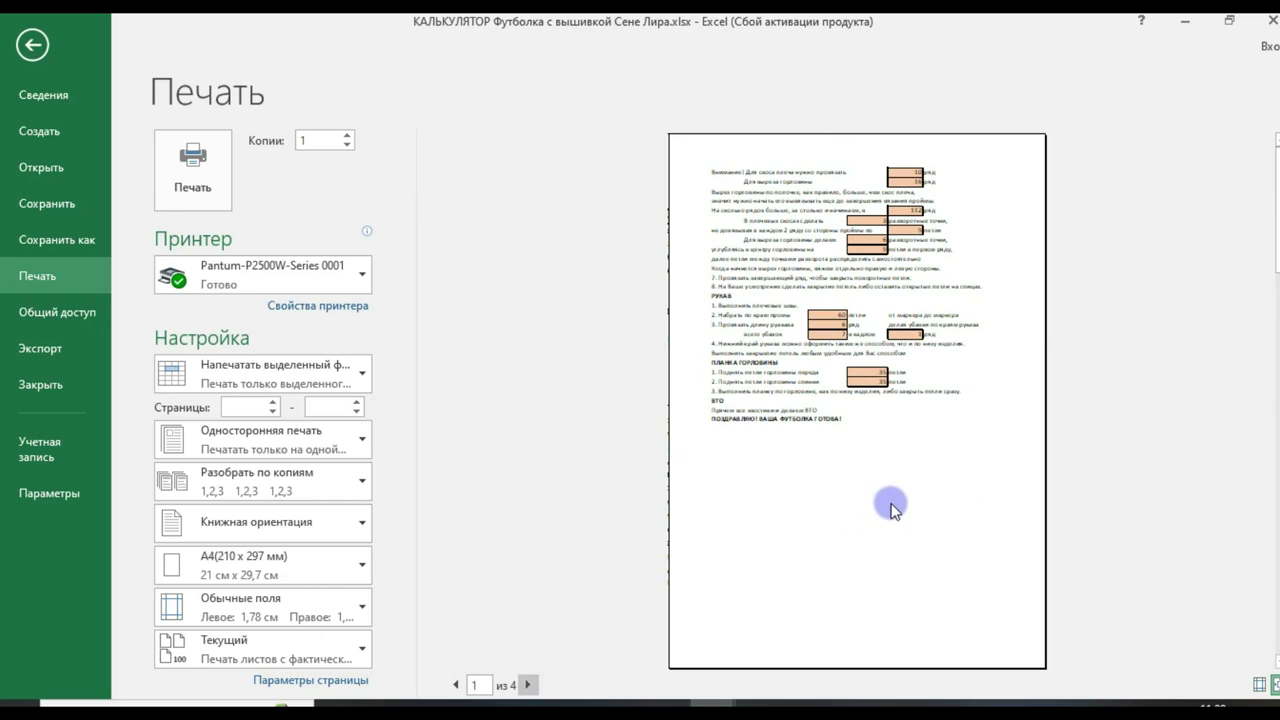
scroll(894, 509, up, 1)
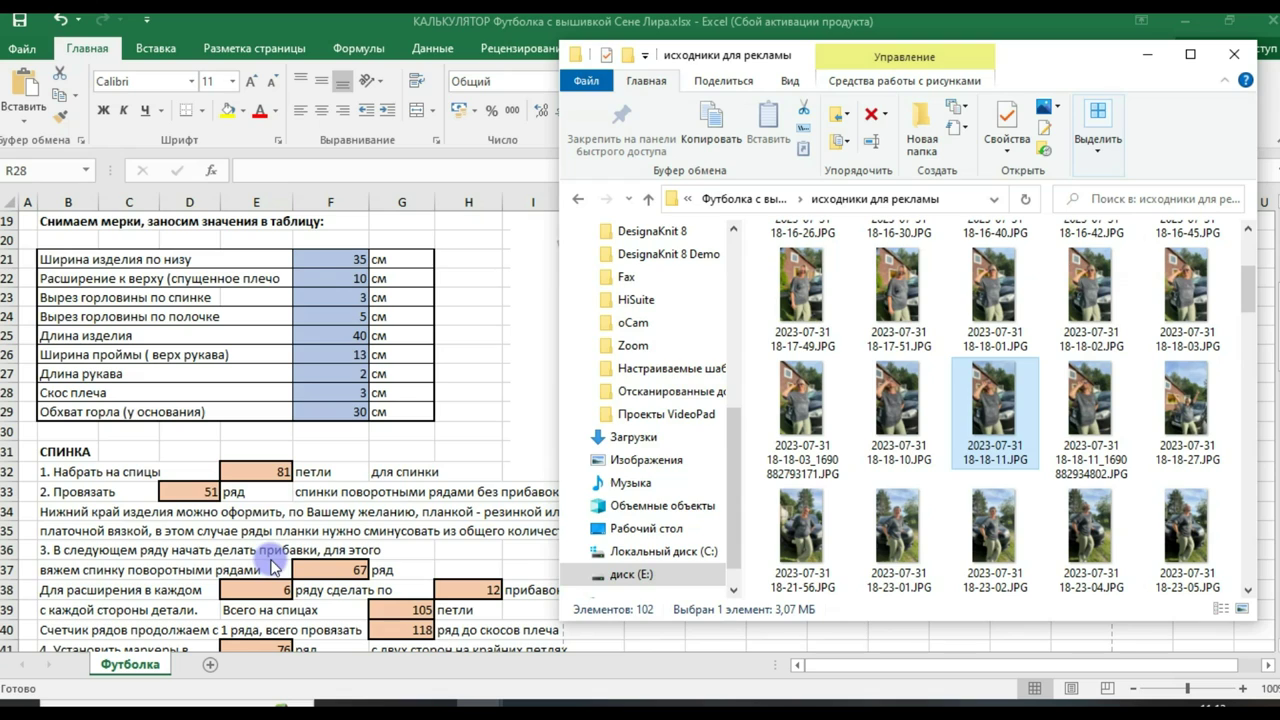
click(1000, 408)
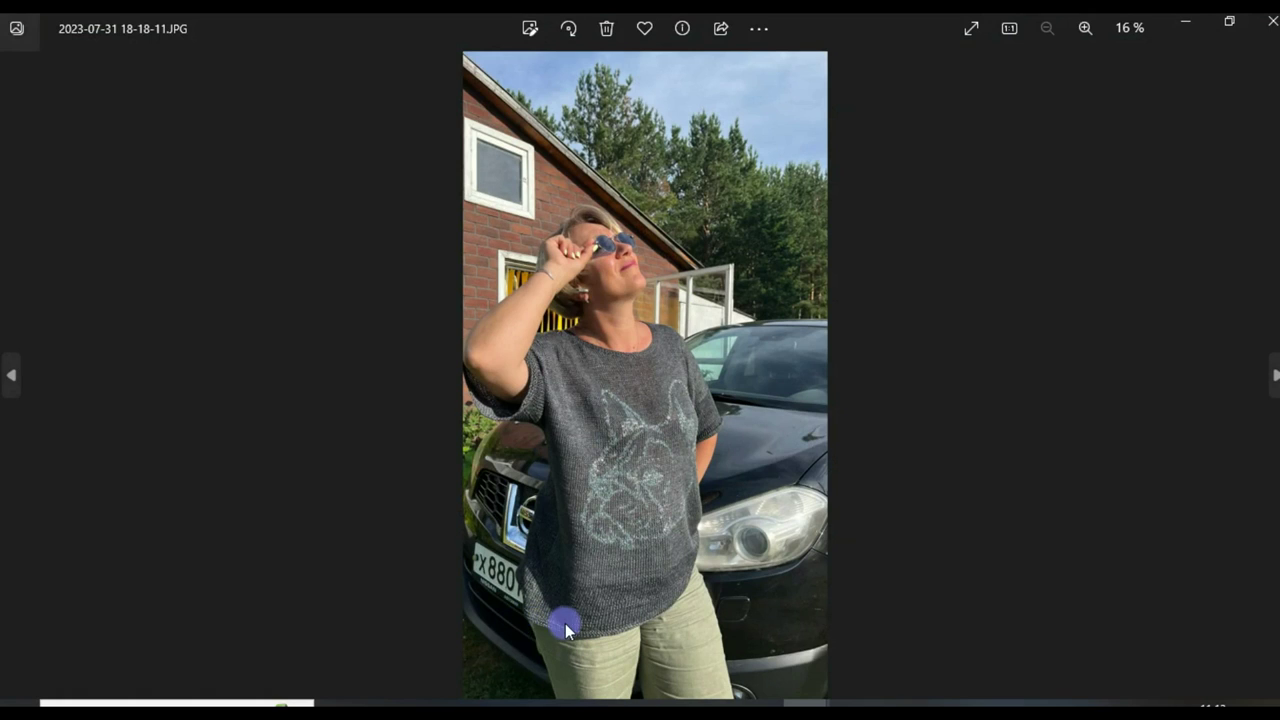
click(1083, 33)
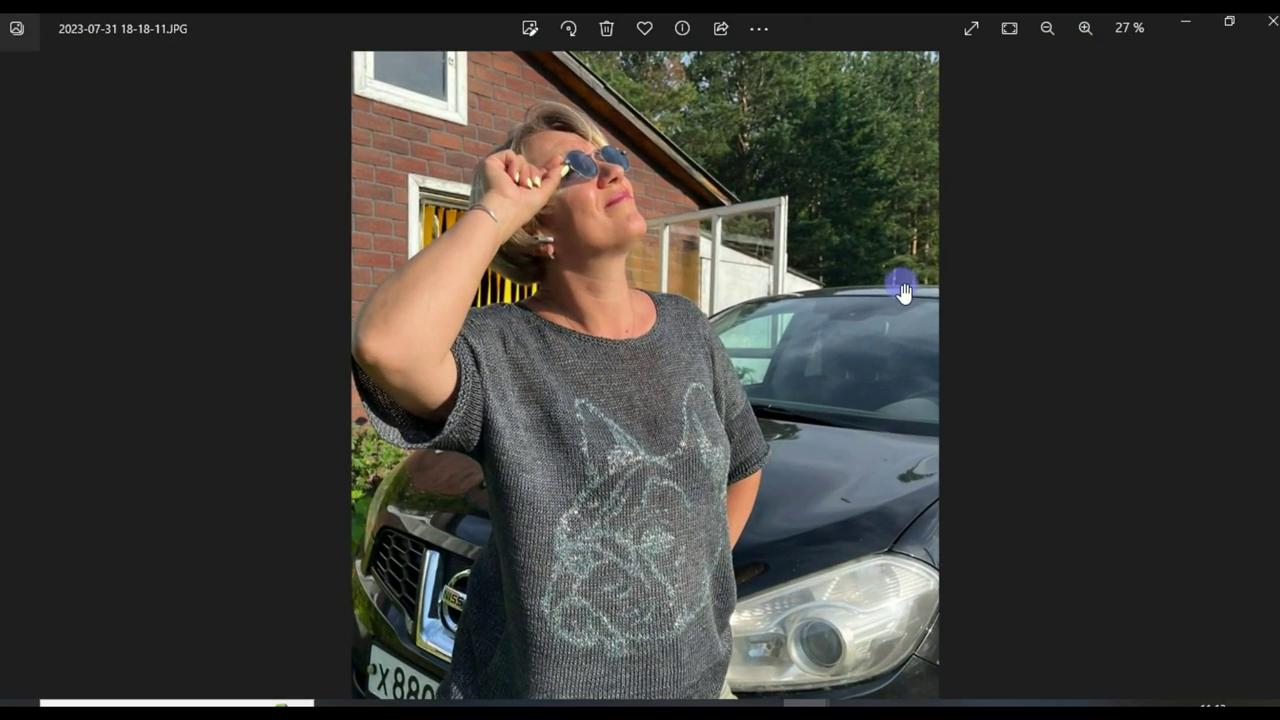
drag(900, 288, 905, 110)
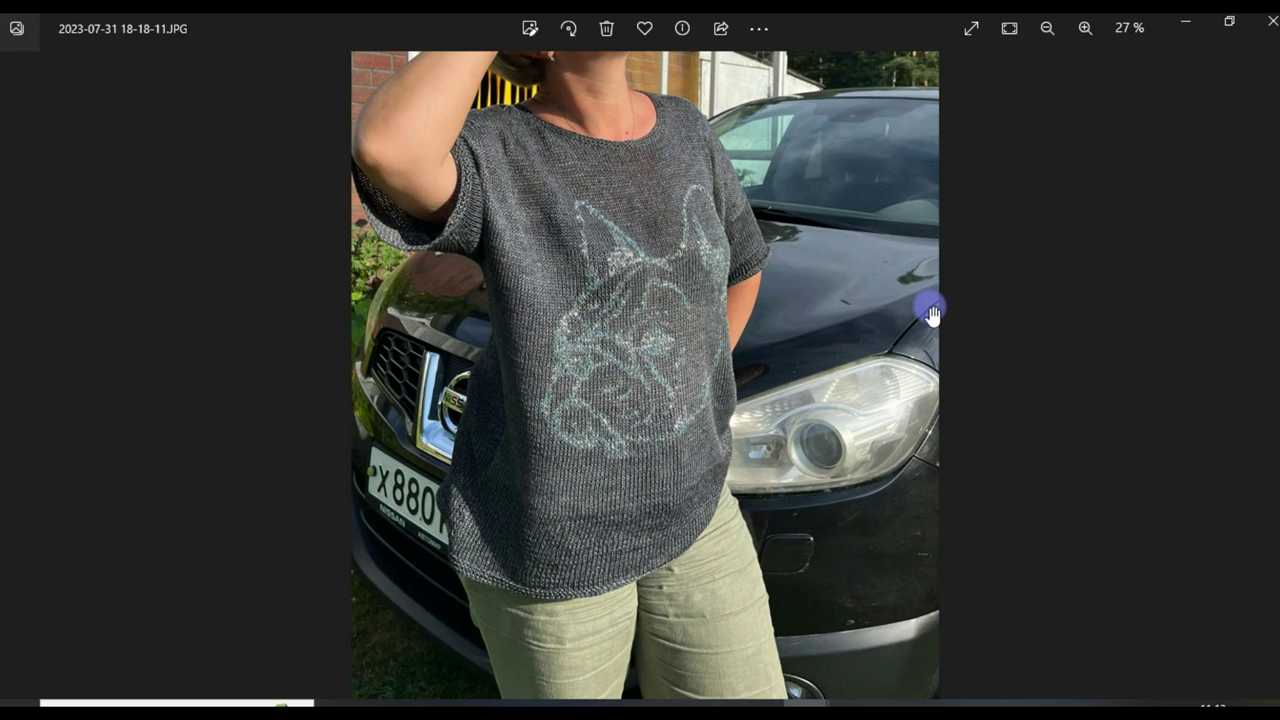
click(1184, 27)
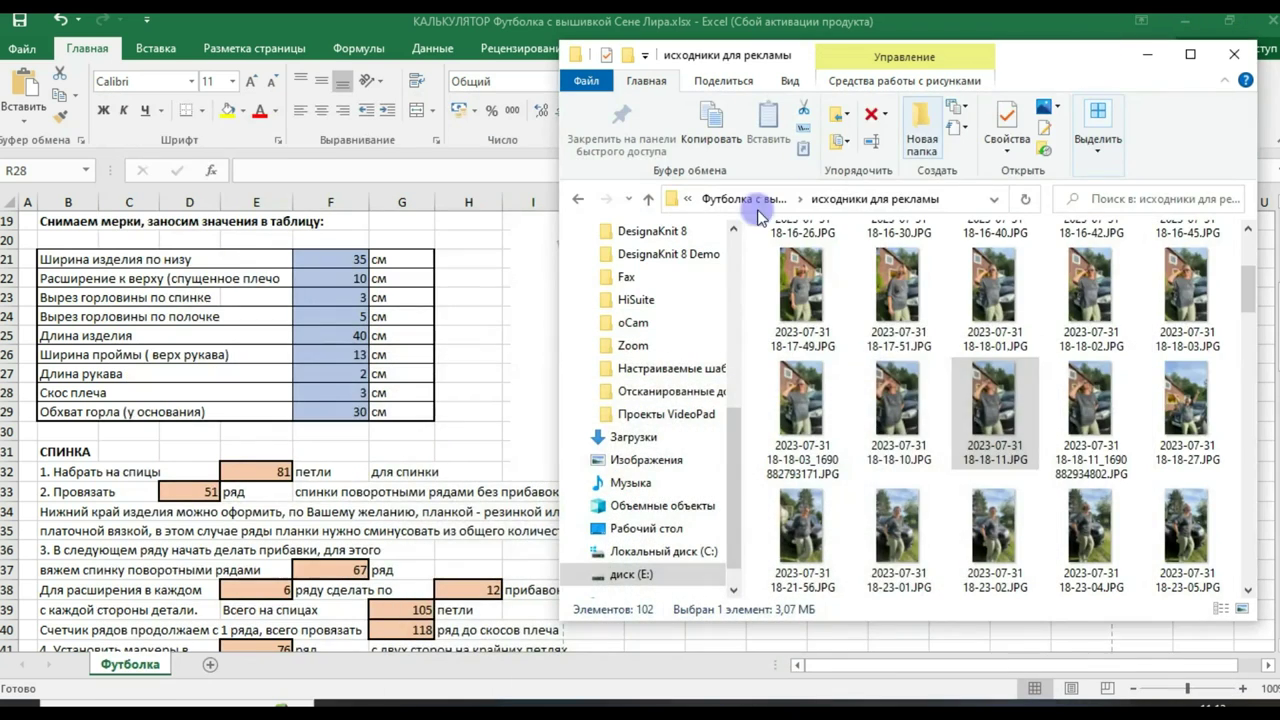
Step: Find the August photos of the child's white T-shirt in the folder and examine its front in photo_2023-08-08_13-55-02.jpg
scroll(929, 557, down, 10)
scroll(1007, 531, down, 10)
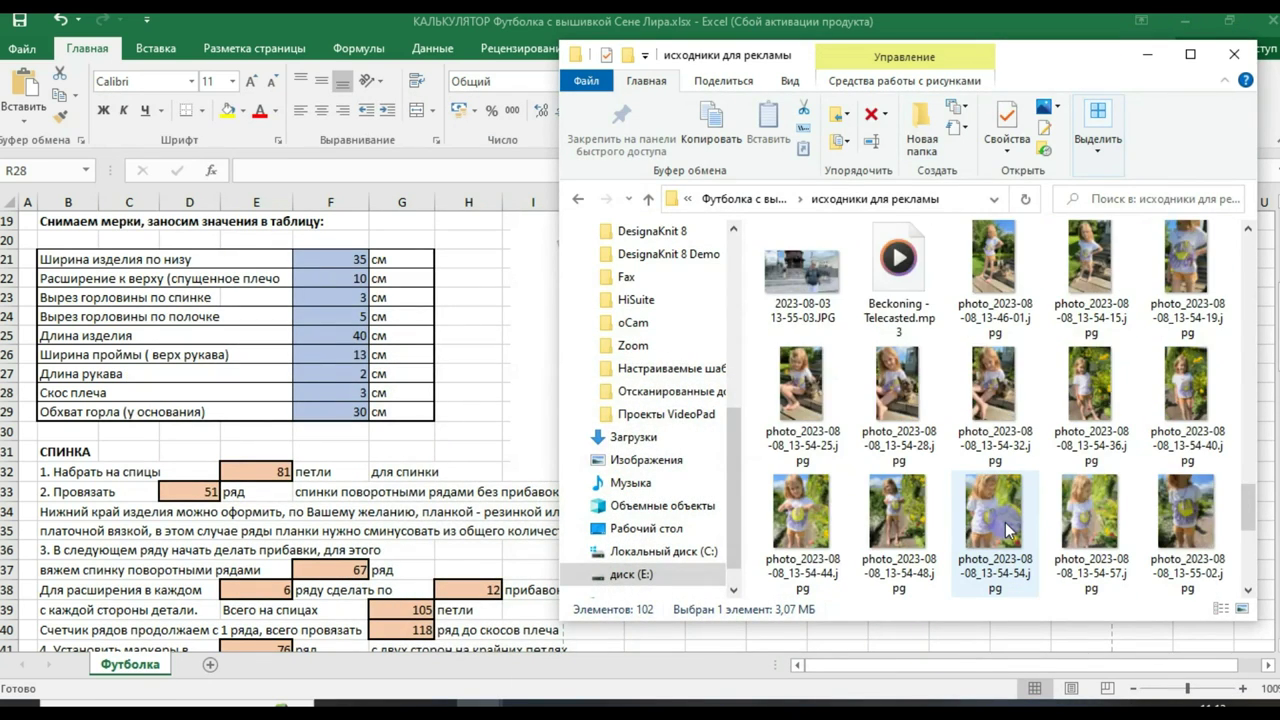
click(1004, 379)
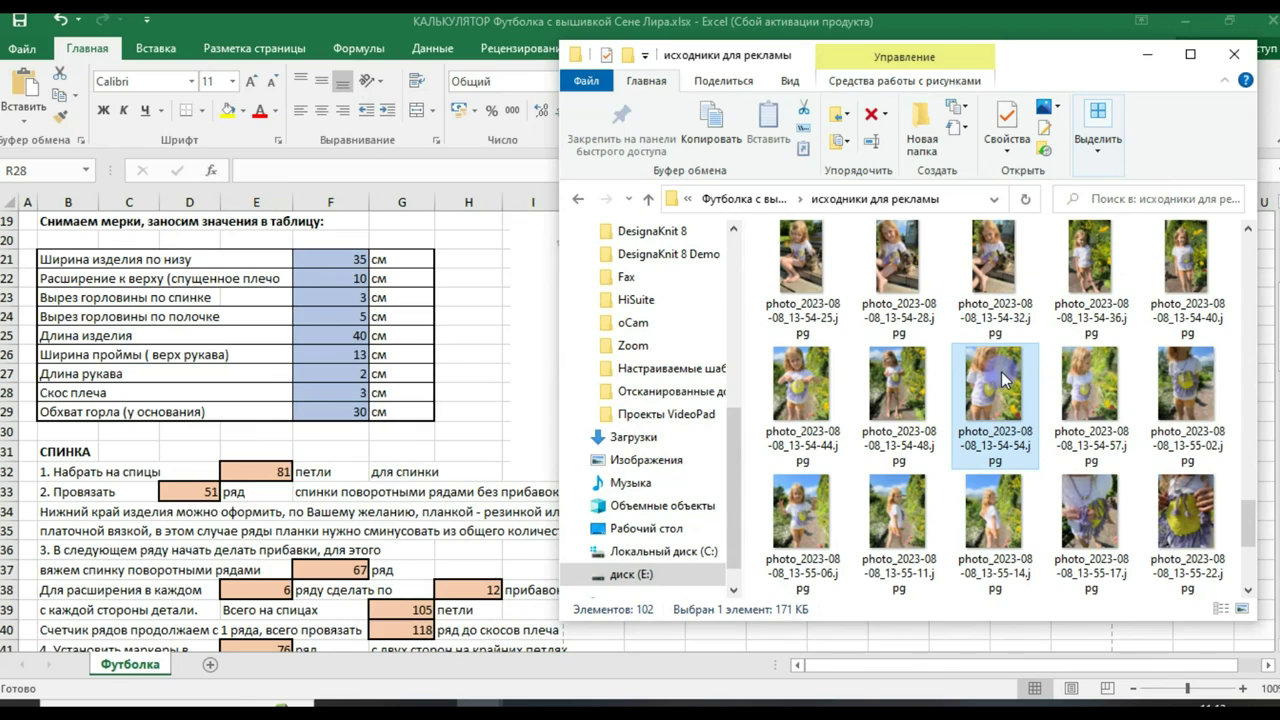
double_click(1004, 379)
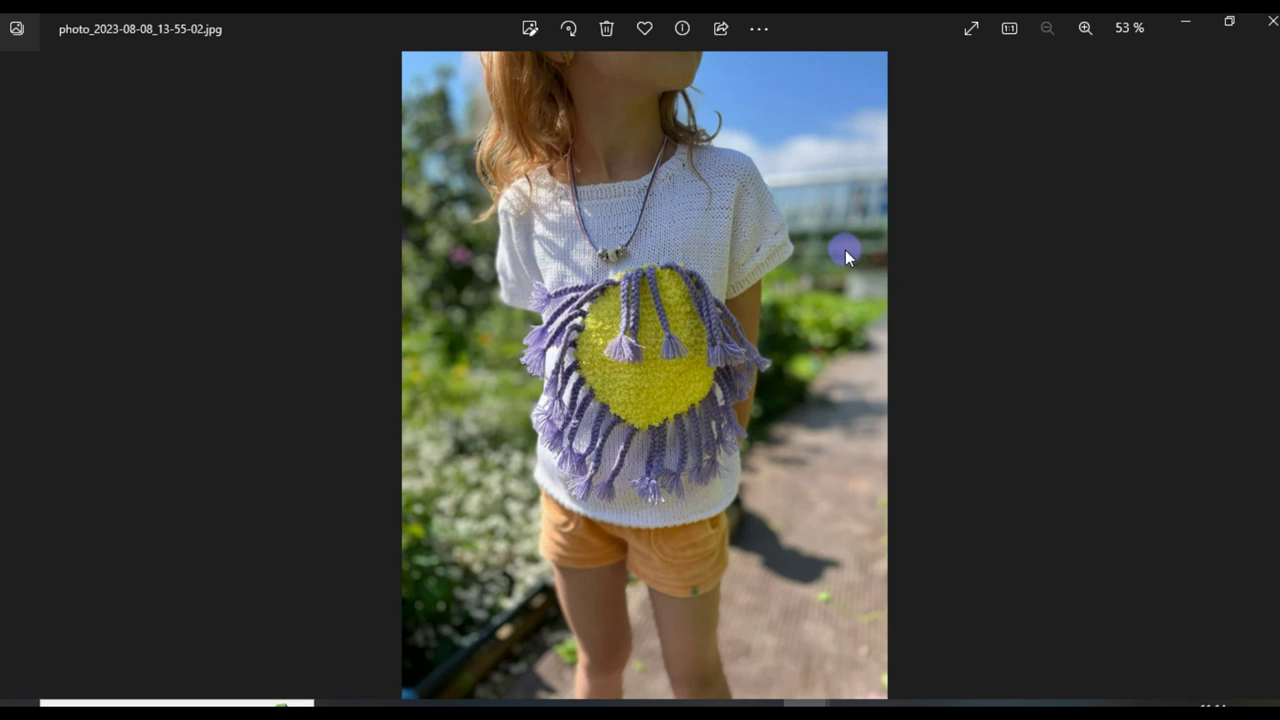
click(1272, 26)
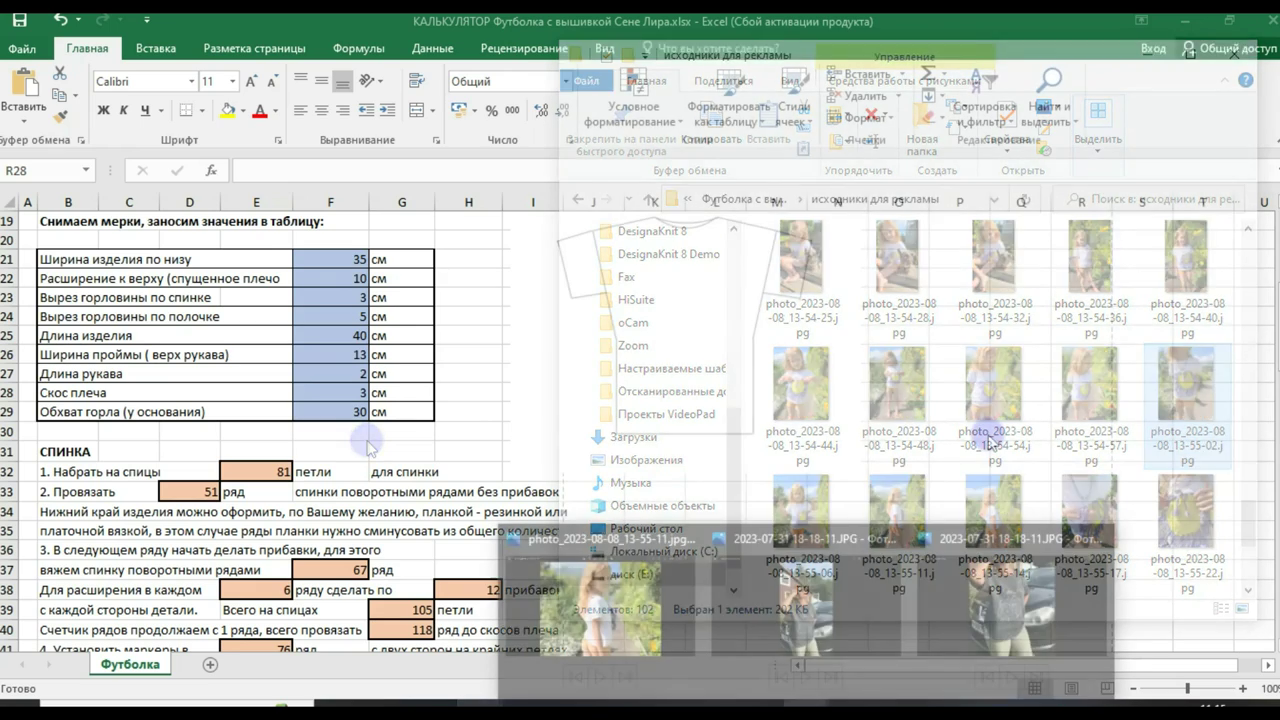
Step: Bring up photo_2023-08-08_13-55-11.jpg and examine the white T-shirt's shoulder and sleeve enlarged to 177 %
mouse_move(826, 605)
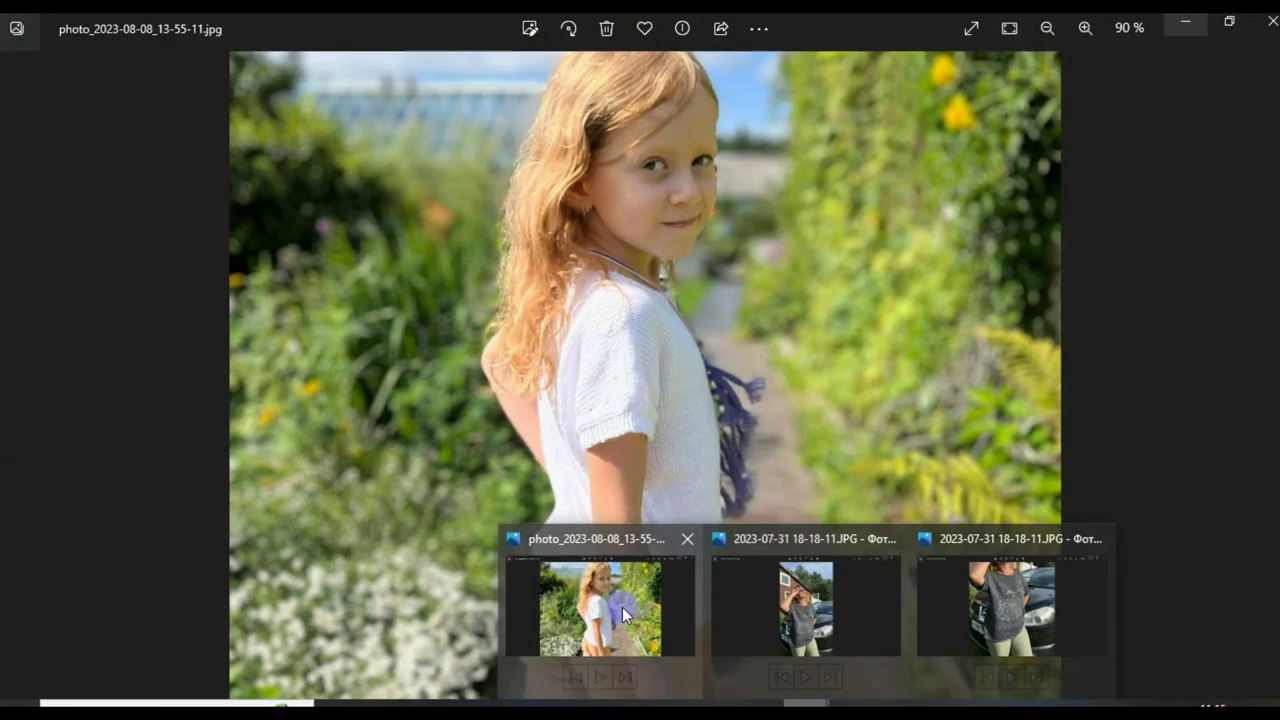
click(615, 607)
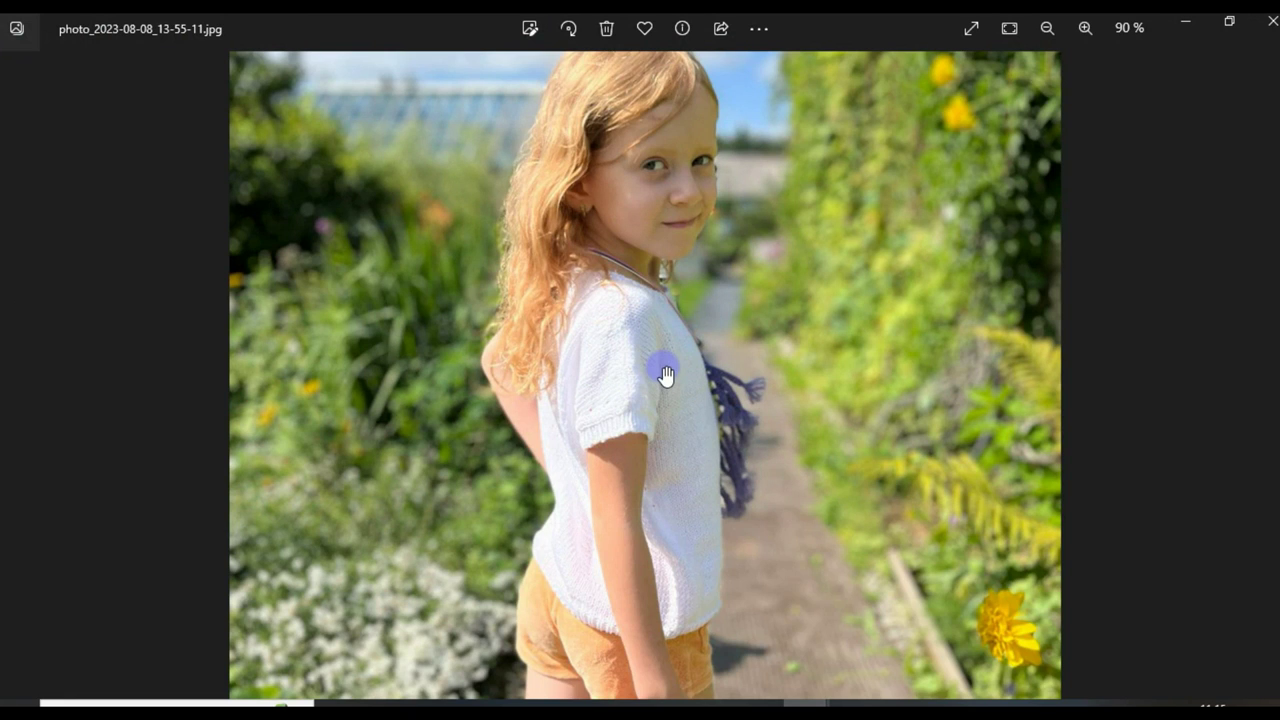
click(1085, 28)
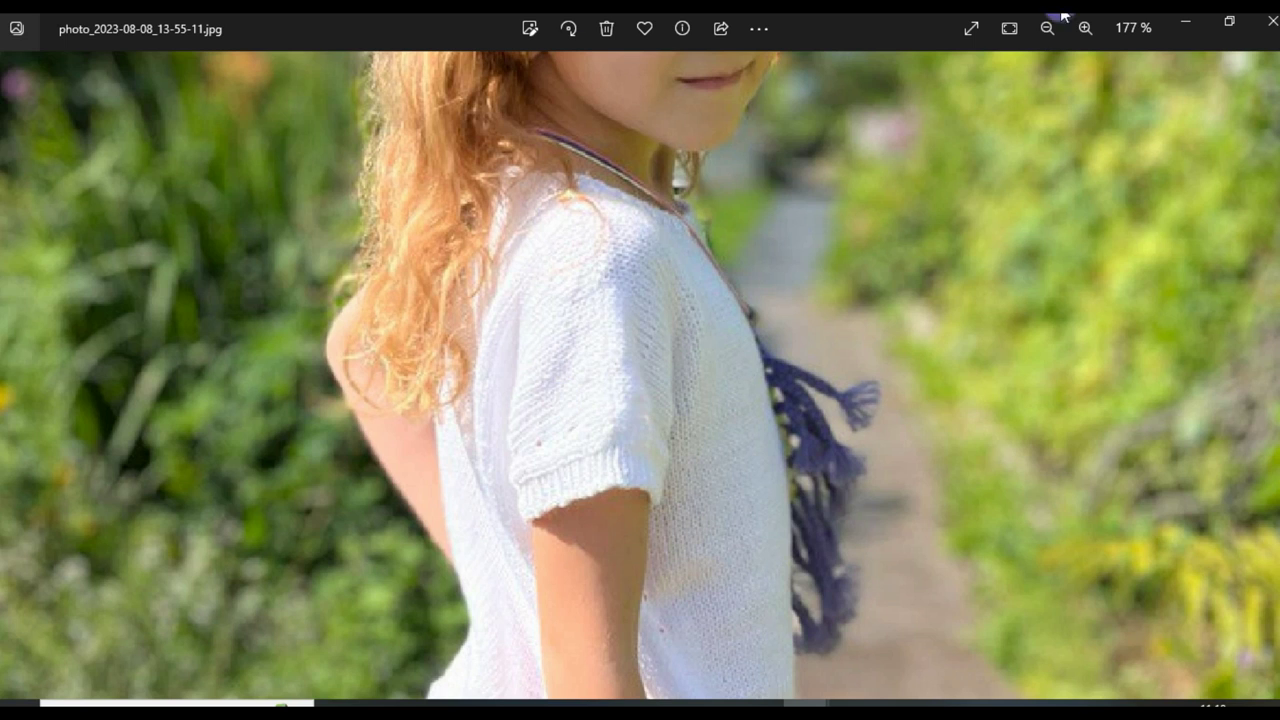
click(1184, 33)
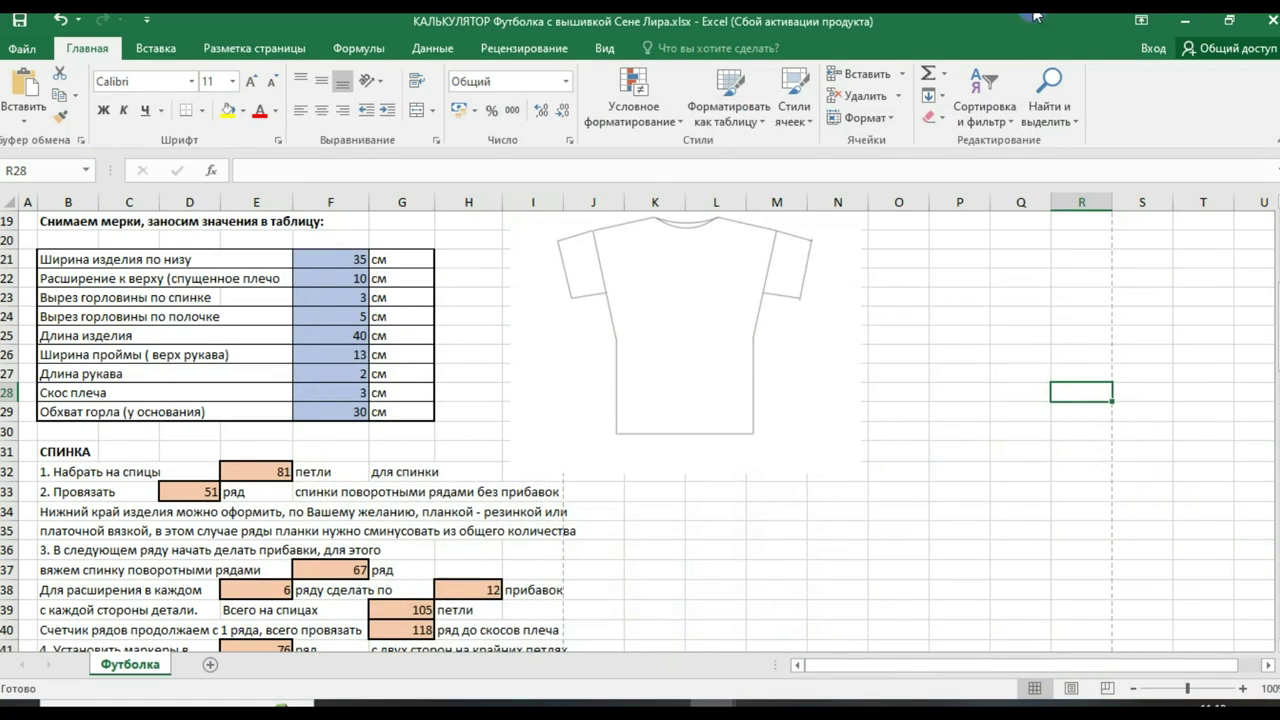
Step: Set the knitting density per 1 cm to 2,5 stitches (G16) and 3,8 rows (G17)
scroll(537, 457, up, 5)
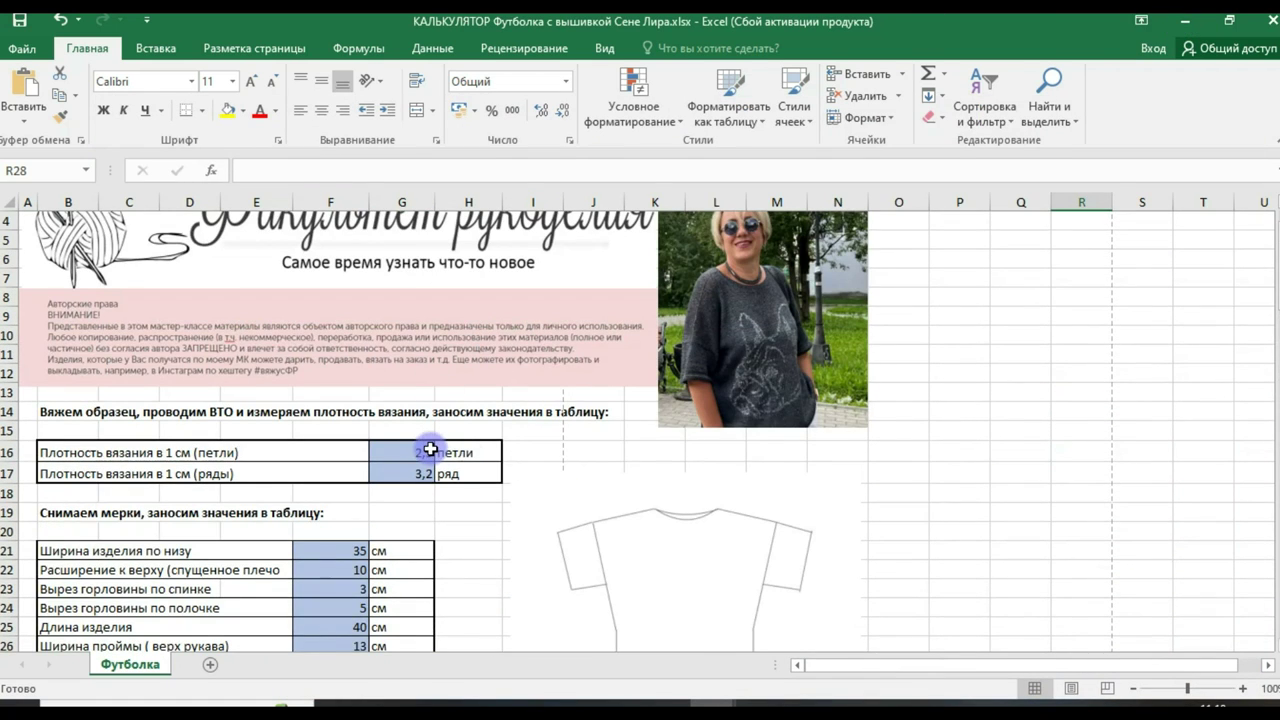
click(412, 453)
text(1,5)
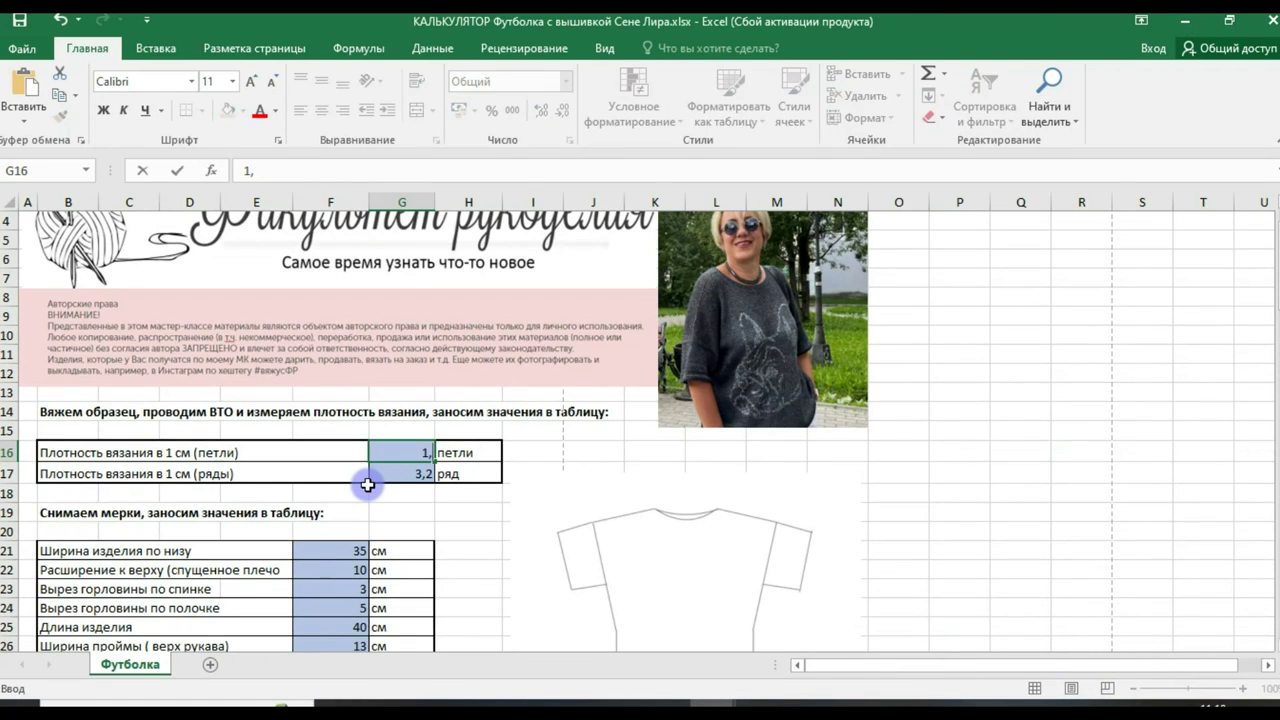
key(BackSpace)
key(BackSpace)
key(BackSpace)
text(2,5)
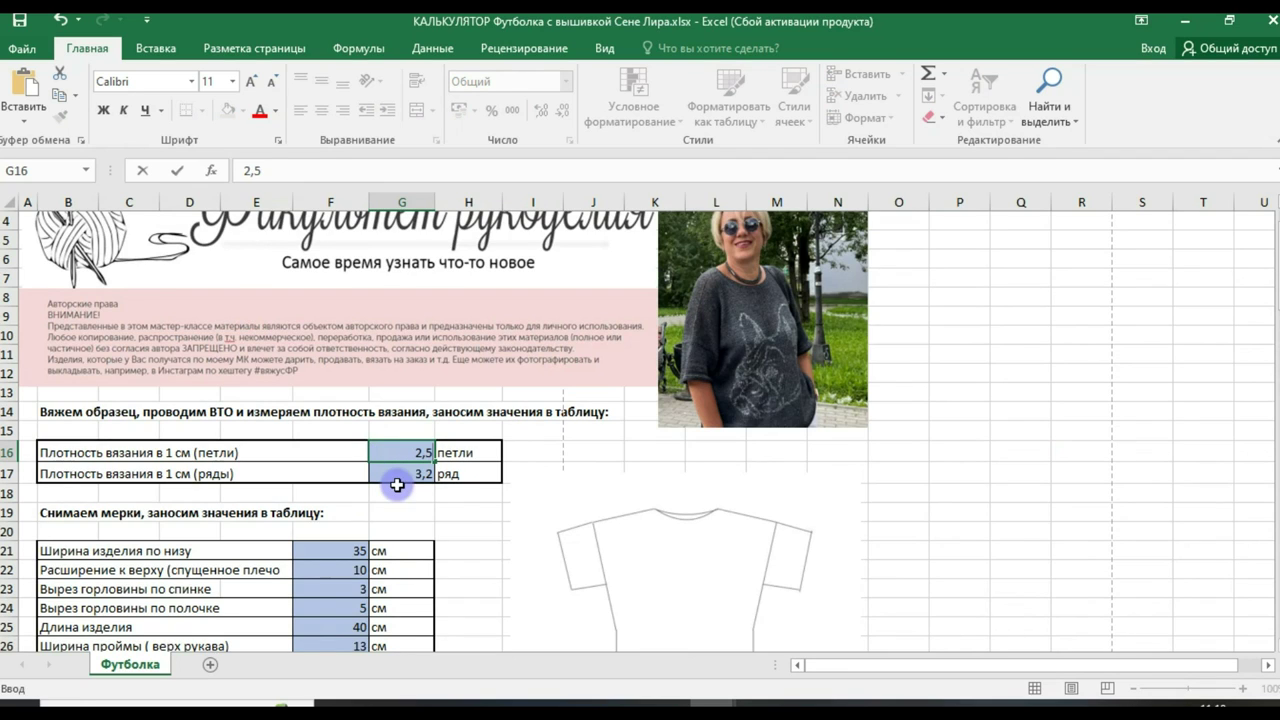
click(403, 477)
text(3,8)
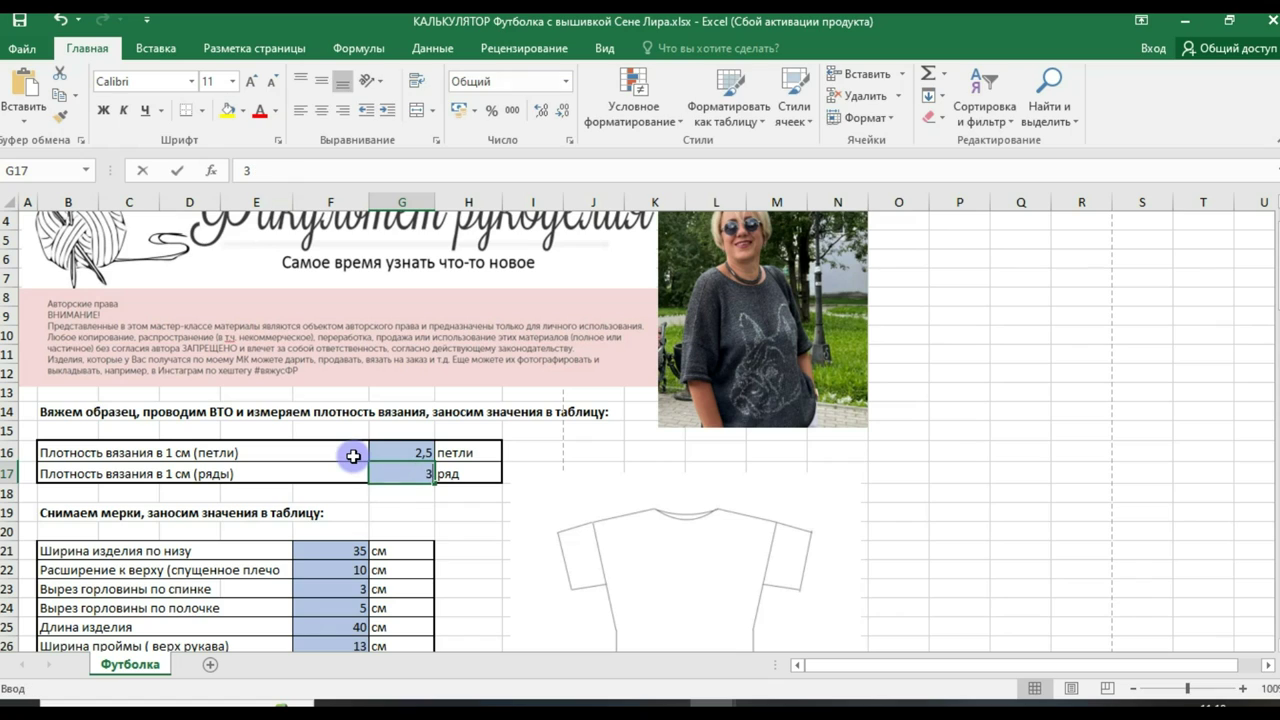
Step: Commit the row density of 3,8 and review the measurements table and the stitch and row calculations for the back (СПИНКА)
click(460, 508)
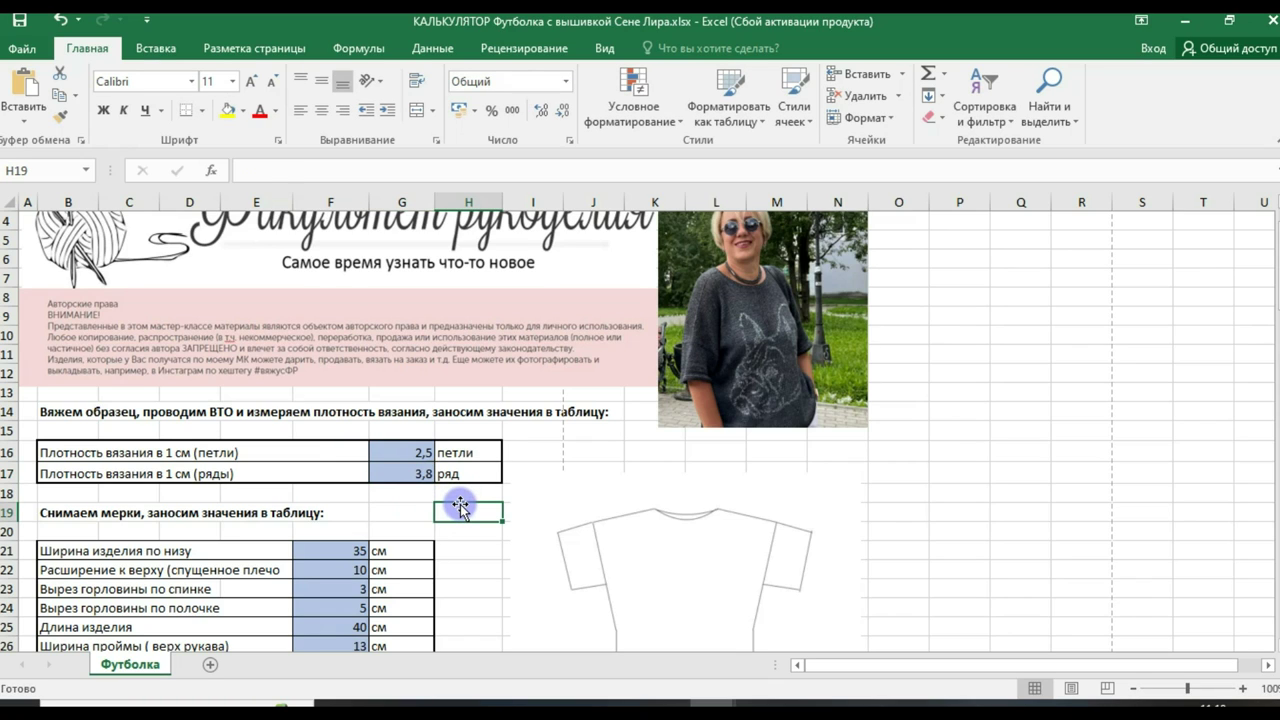
scroll(486, 505, down, 6)
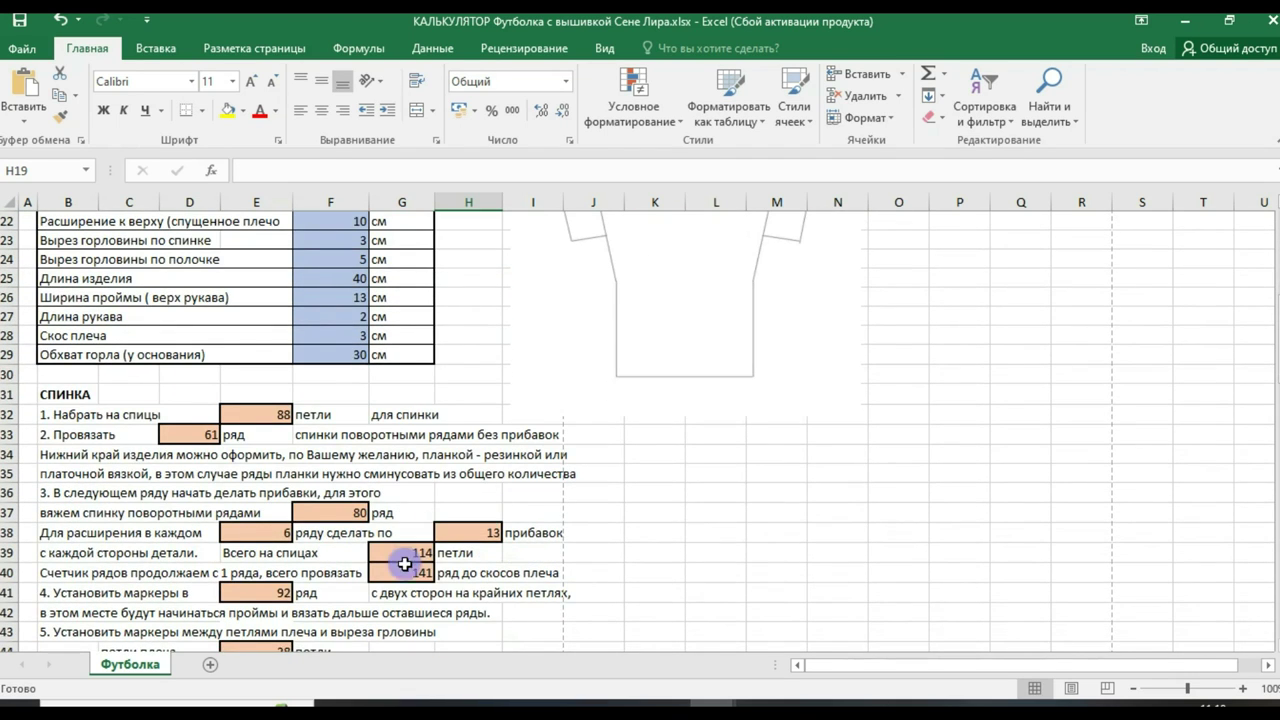
scroll(526, 500, up, 4)
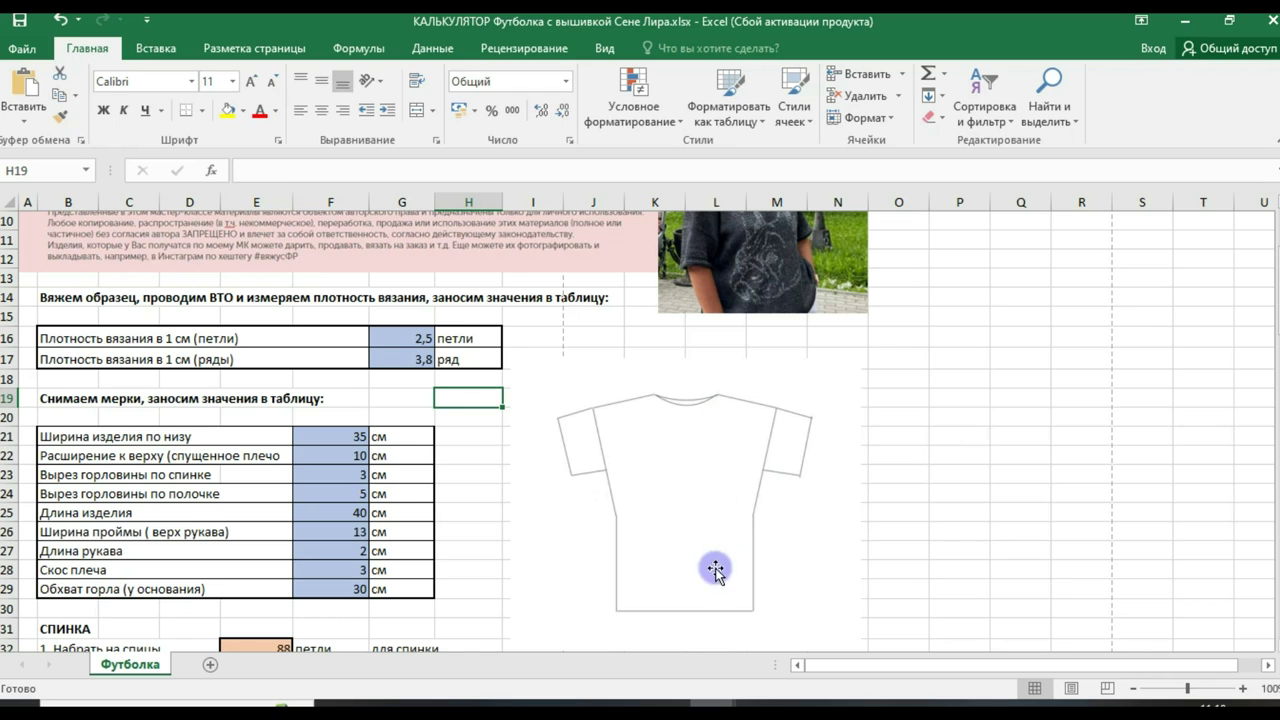
Step: Switch to photo_2023-08-08_13-55-11.jpg in Photos, examine the whole white T-shirt from the side at 90 %, and return to the Excel calculator
click(805, 708)
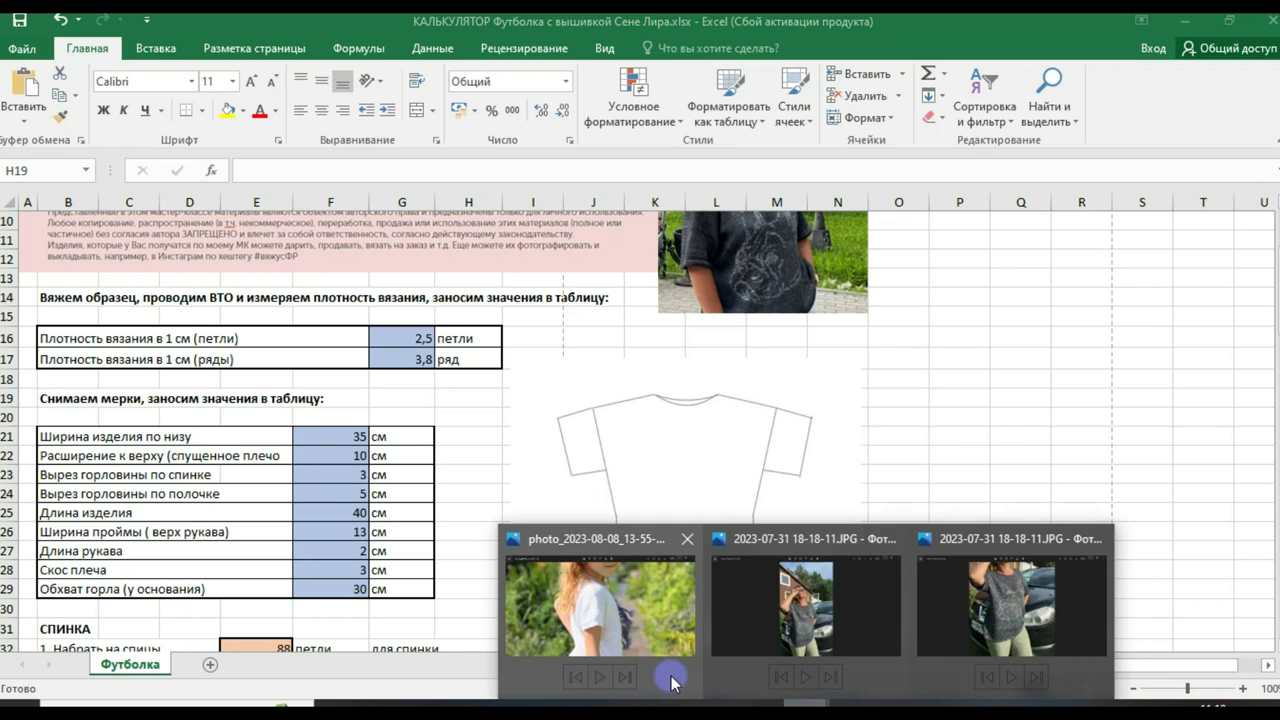
click(661, 627)
scroll(958, 340, down, 5)
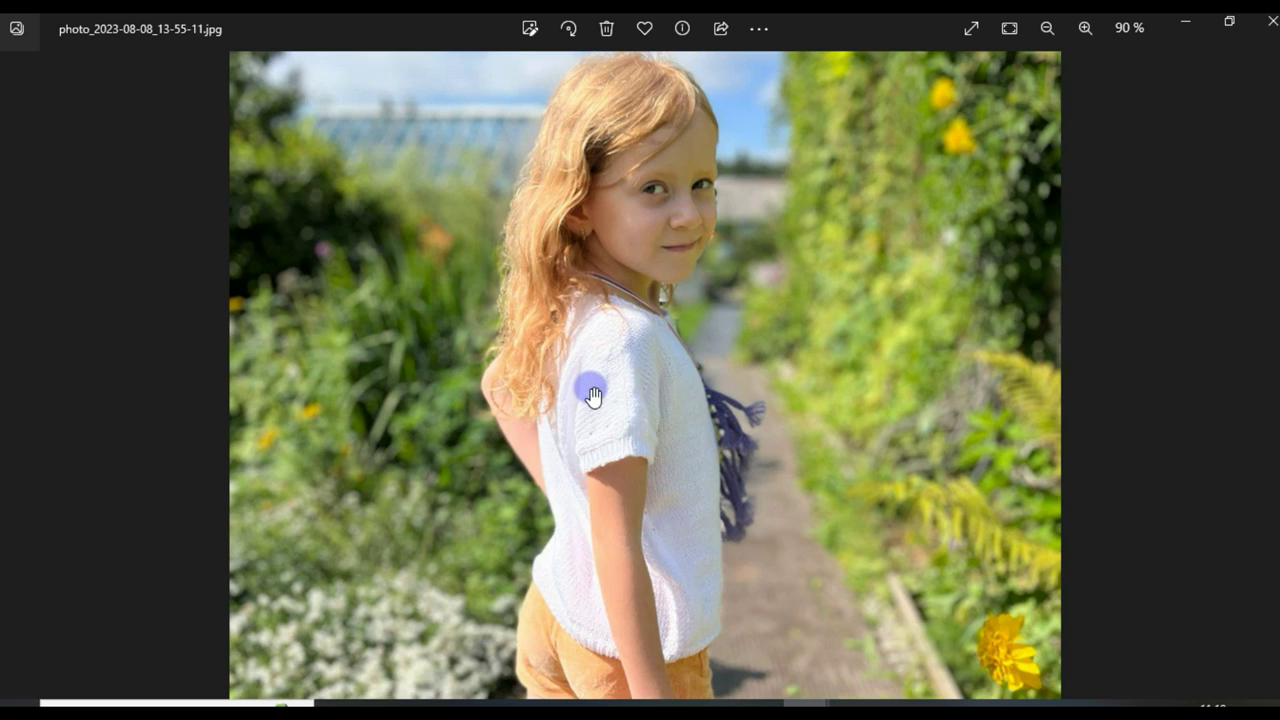
click(1185, 28)
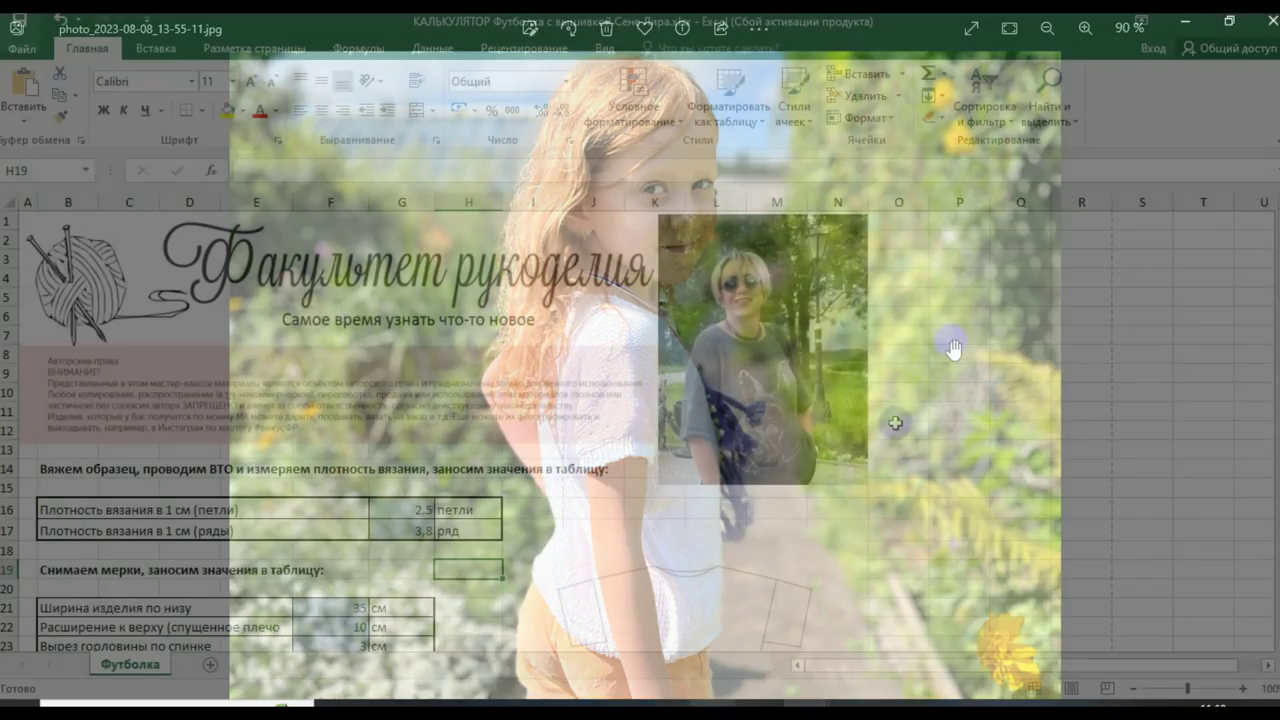